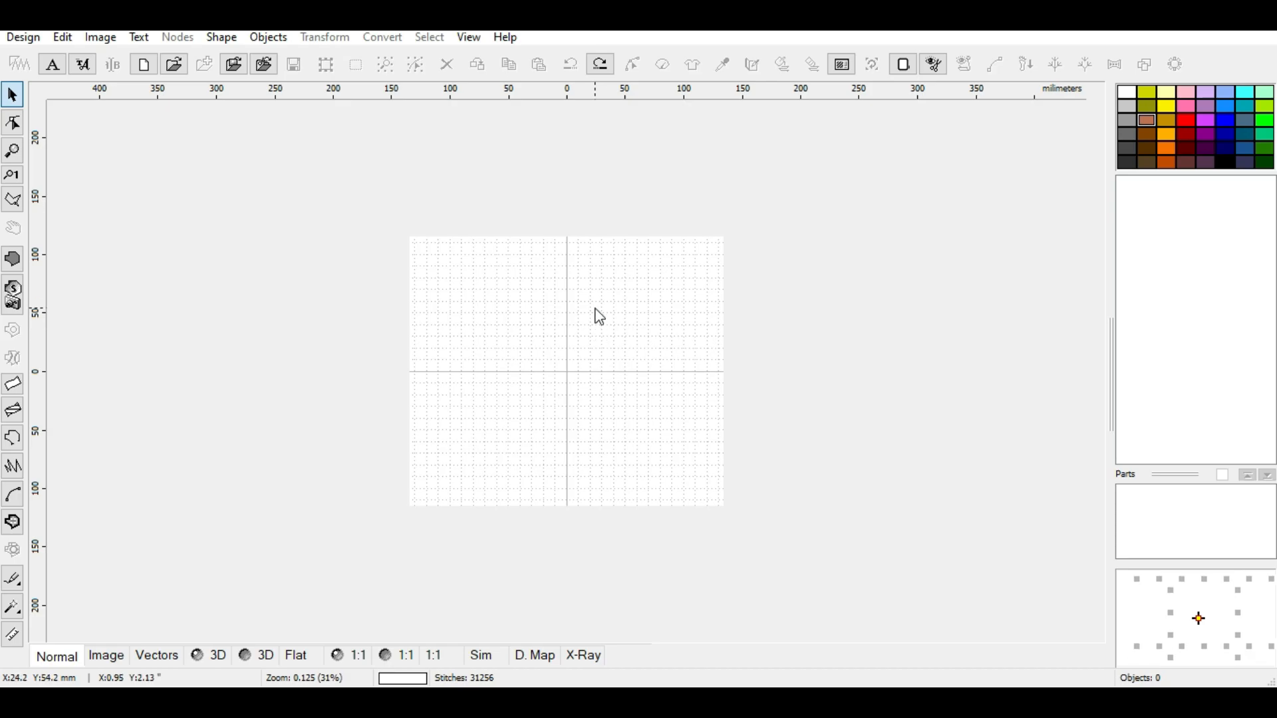
Import the desktop photo of the man in the white patterned sweatshirt without scaling it to the hoop
{"action": "left_click", "coordinate": [100, 37]}
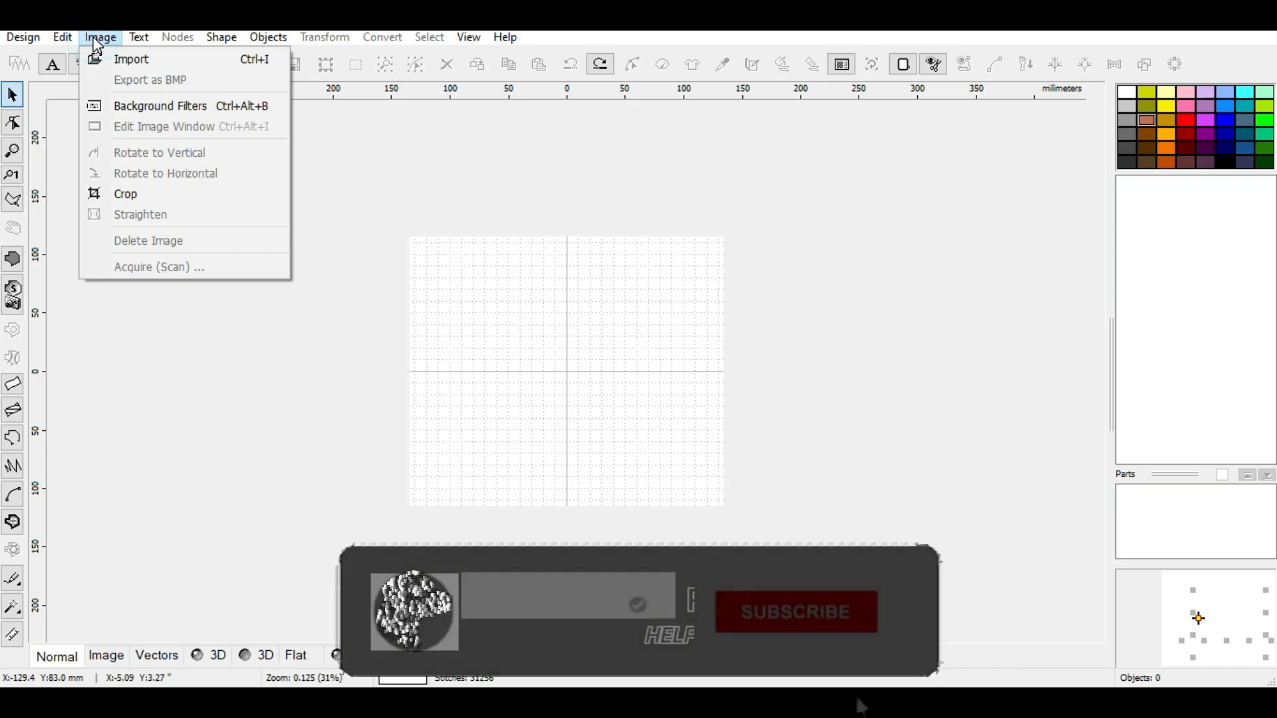
{"action": "left_click", "coordinate": [104, 59]}
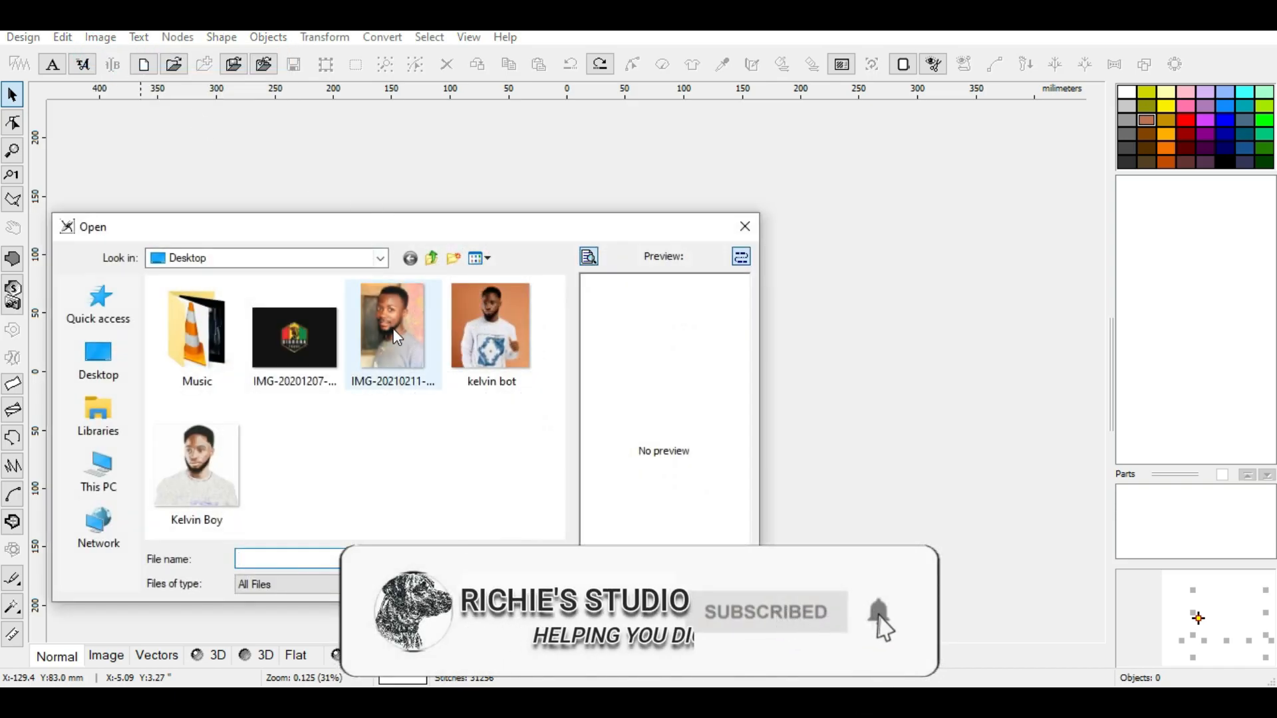
{"action": "left_click", "coordinate": [506, 329]}
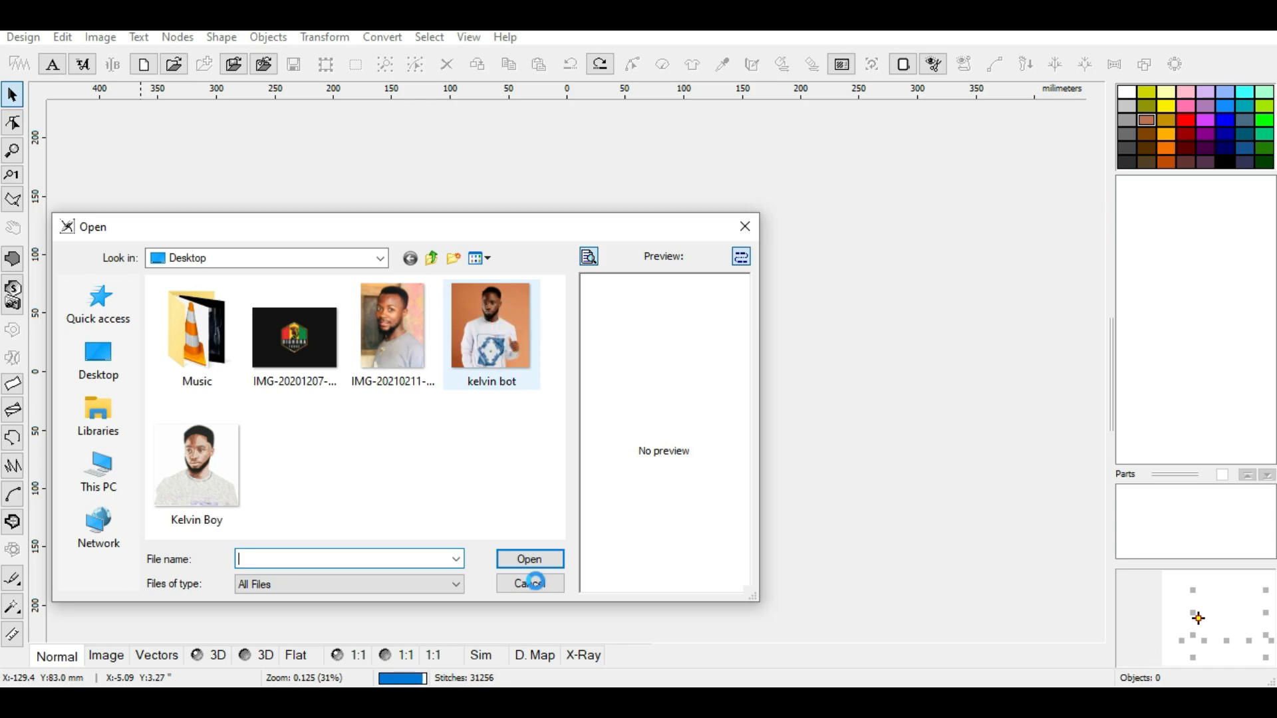
{"action": "left_click", "coordinate": [529, 562]}
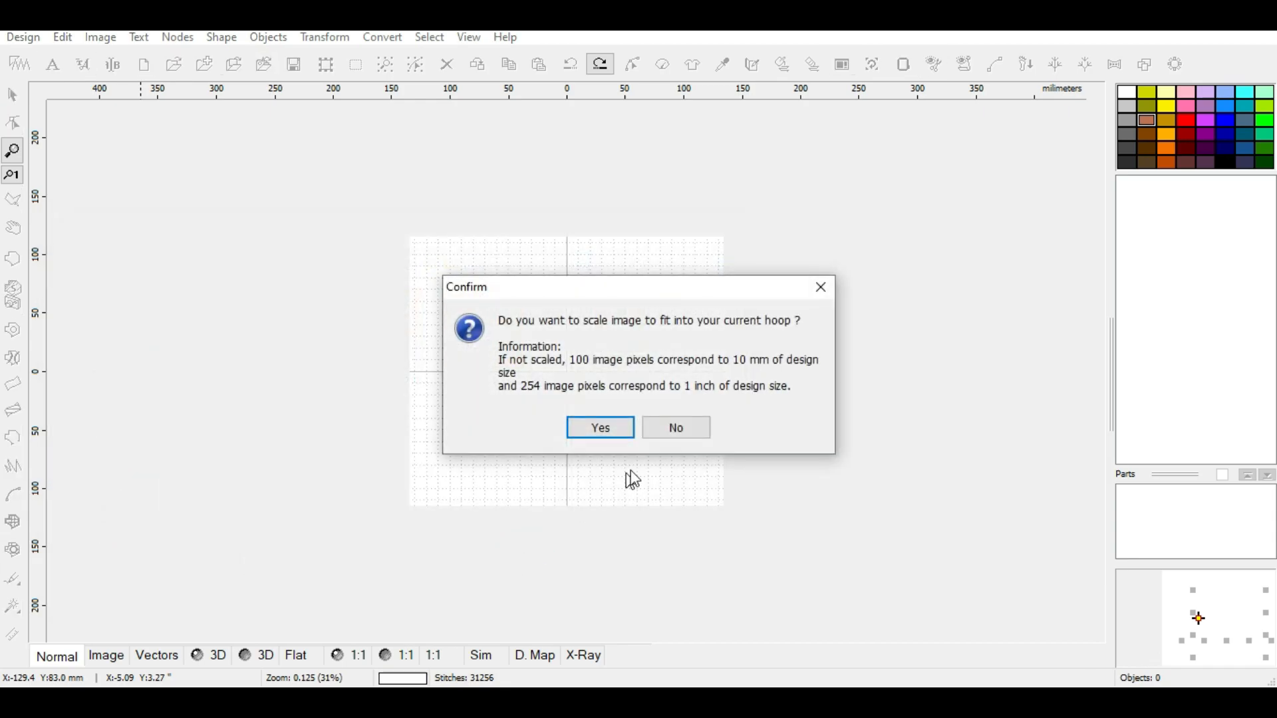
{"action": "left_click", "coordinate": [668, 426]}
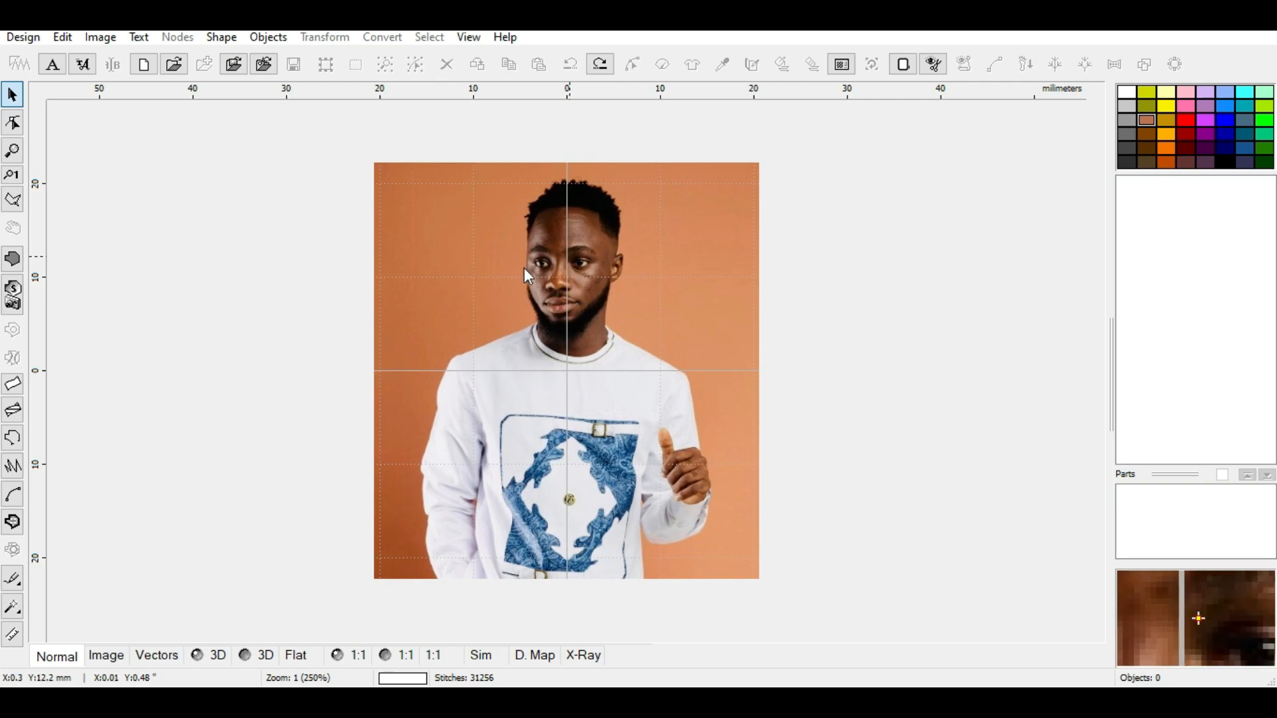
Resize the imported photo to 200 mm wide, keeping its aspect ratio
{"action": "left_click", "coordinate": [100, 37]}
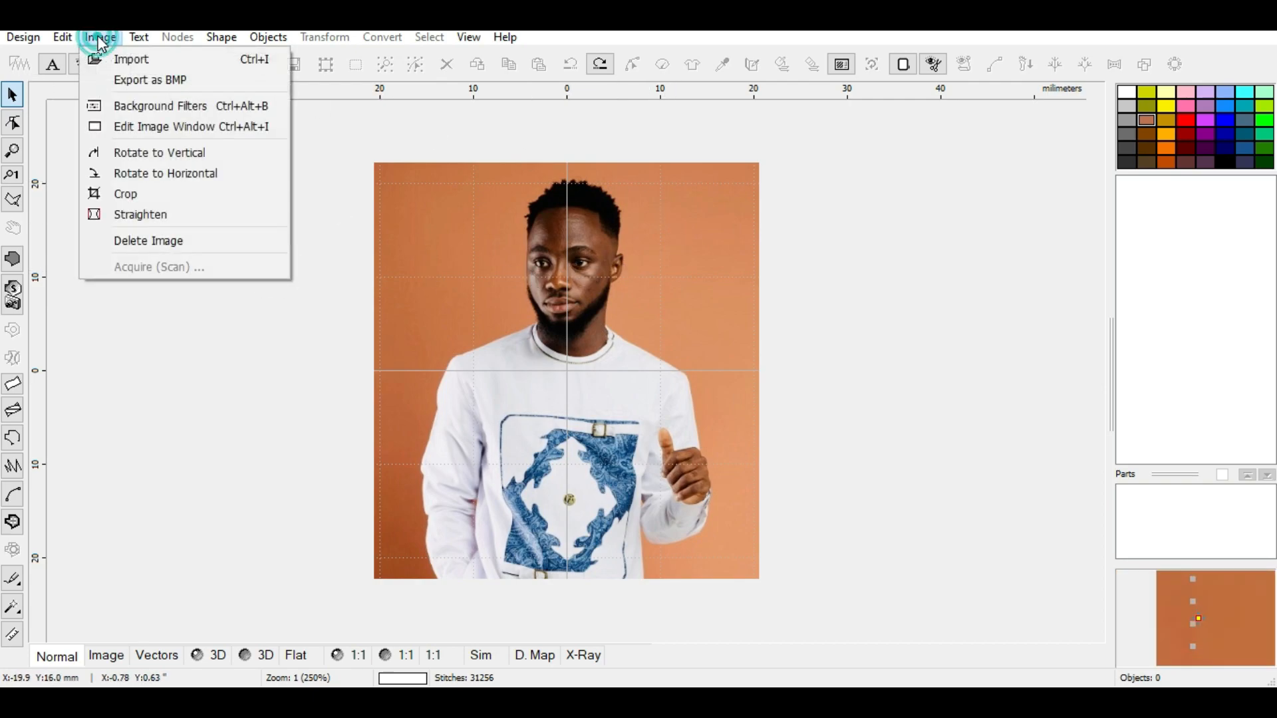
{"action": "left_click", "coordinate": [163, 130]}
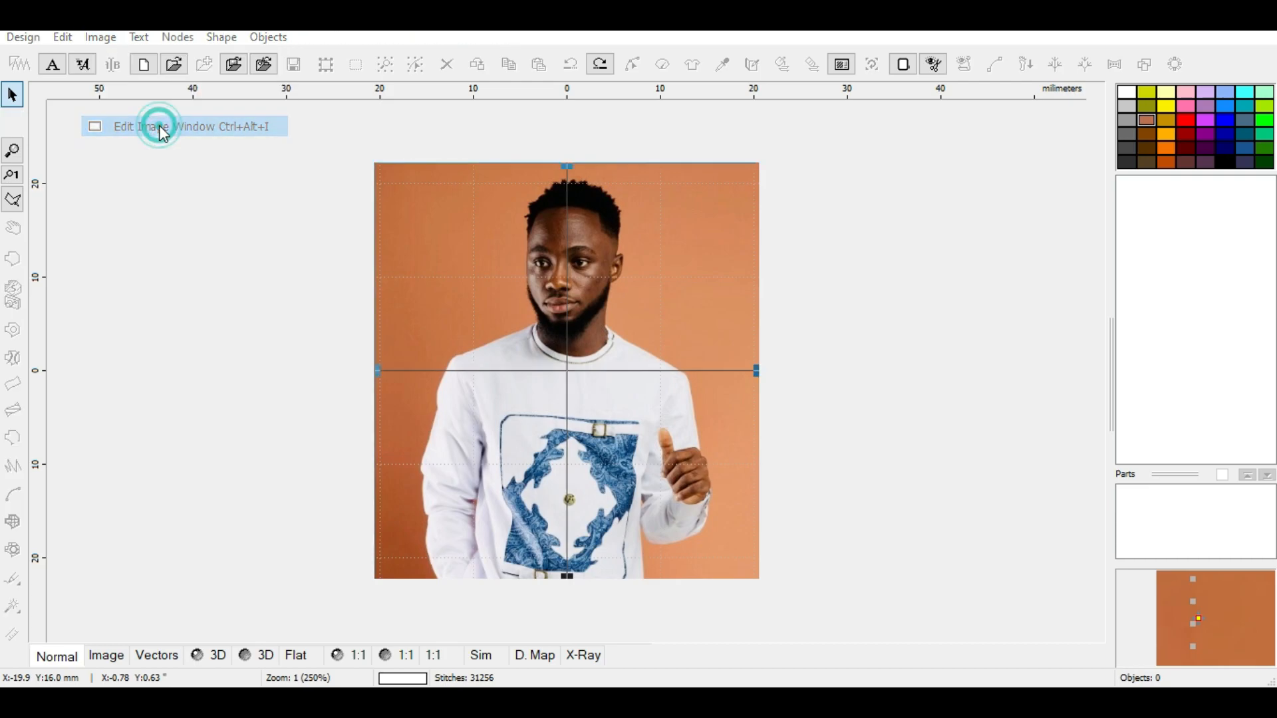
{"action": "left_click", "coordinate": [612, 306]}
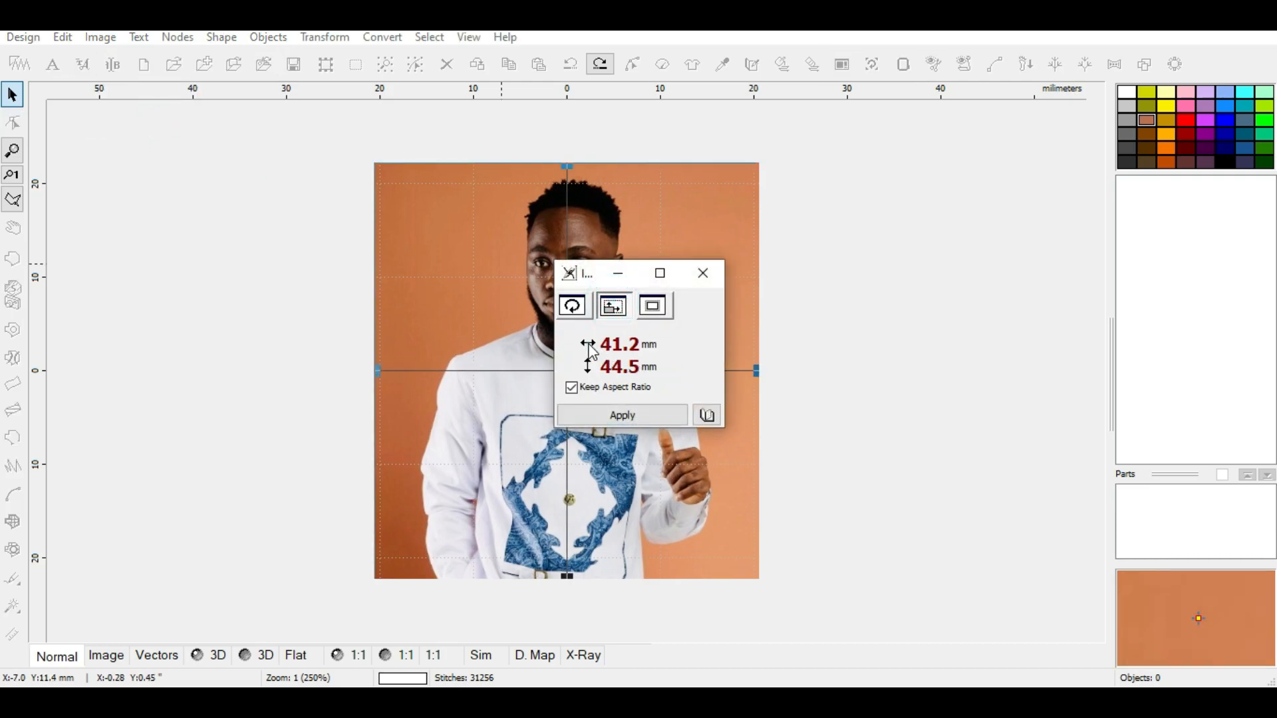
{"action": "left_click", "coordinate": [608, 344]}
{"action": "left_click", "coordinate": [160, 124]}
{"action": "left_click", "coordinate": [372, 124]}
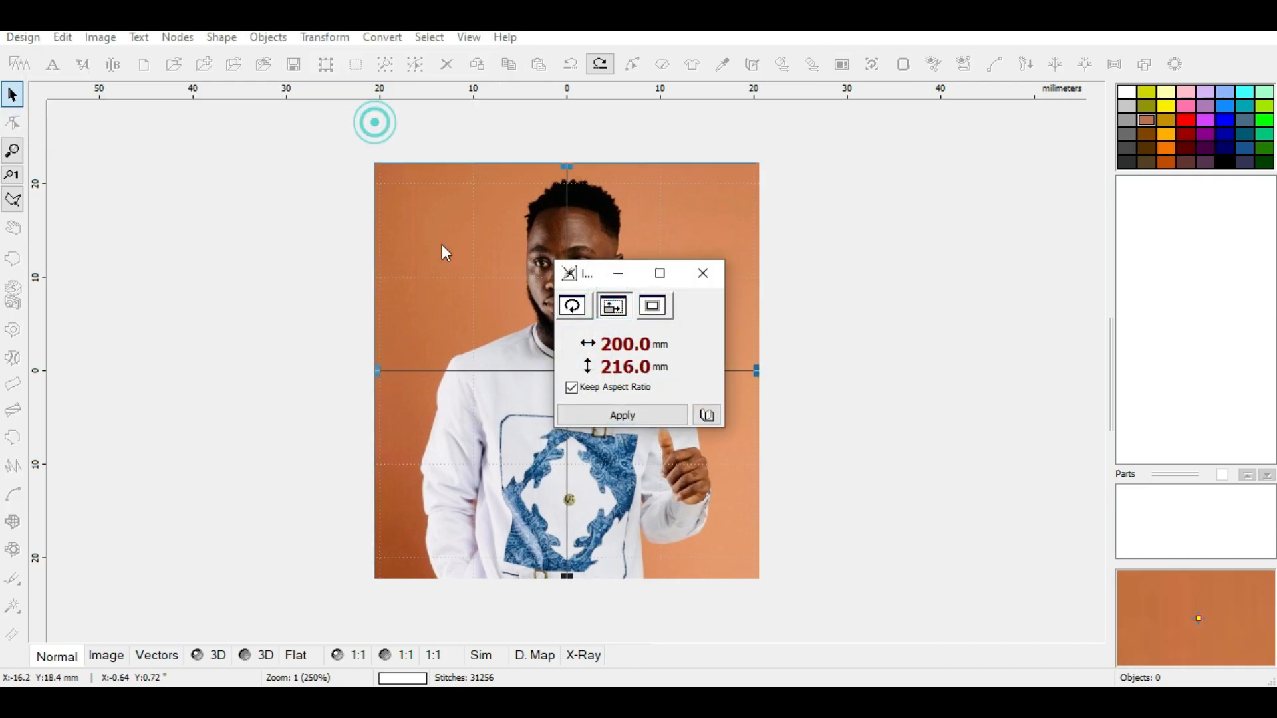
{"action": "left_click", "coordinate": [639, 416]}
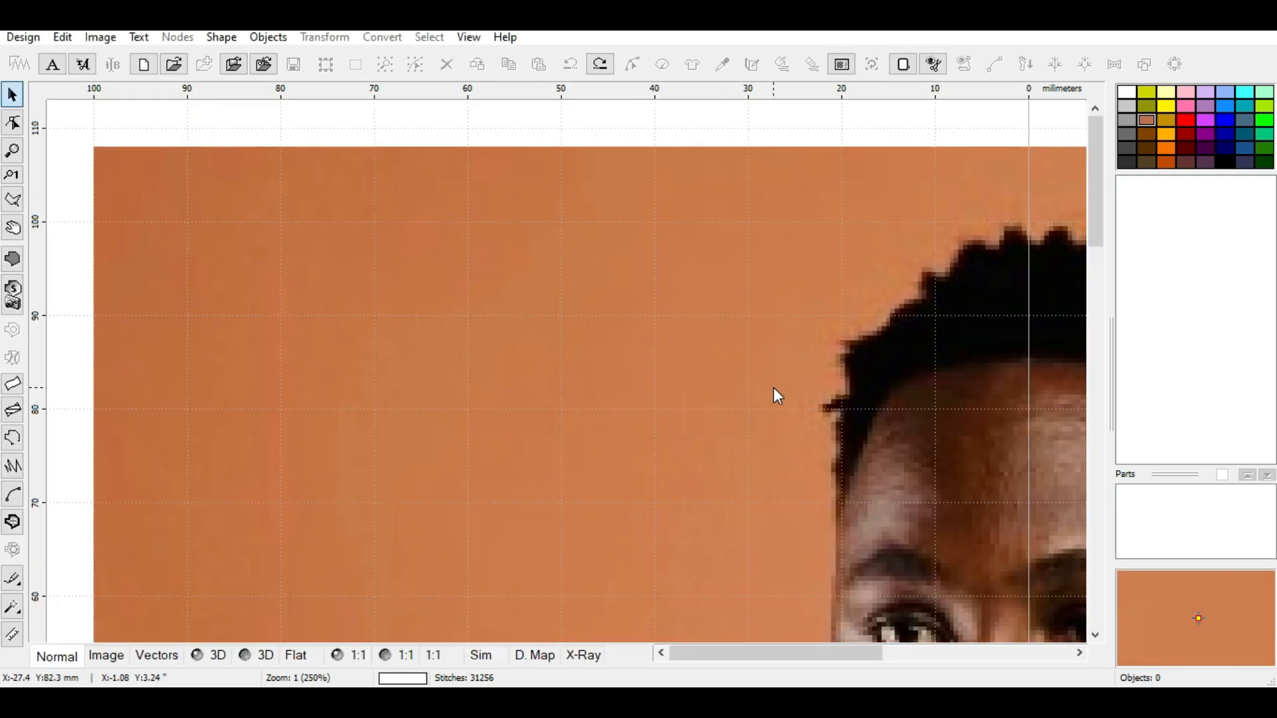
Start a Sfumato object at the collar and trace a curved outline up the left jaw and cheek and across the hairline
{"action": "scroll", "coordinate": [773, 387], "scroll_direction": "down", "scroll_amount": 3}
{"action": "scroll", "coordinate": [611, 133], "scroll_direction": "up", "scroll_amount": 1}
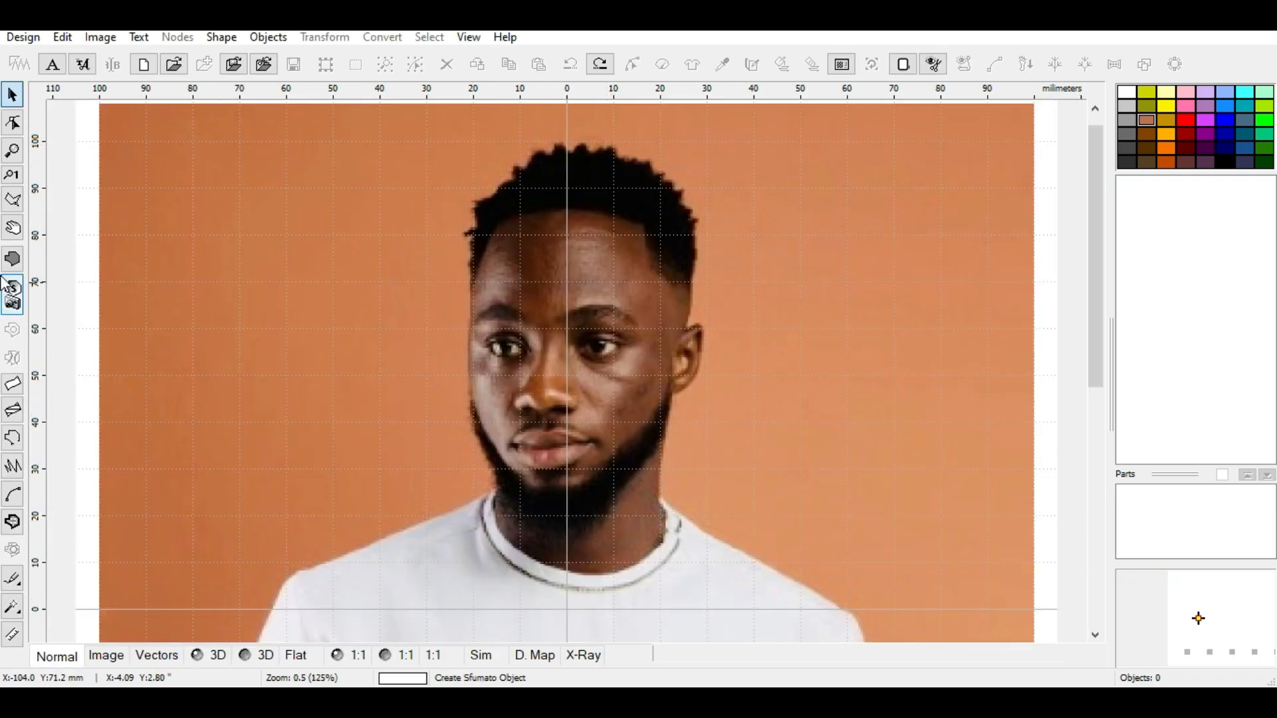
{"action": "left_click", "coordinate": [13, 307]}
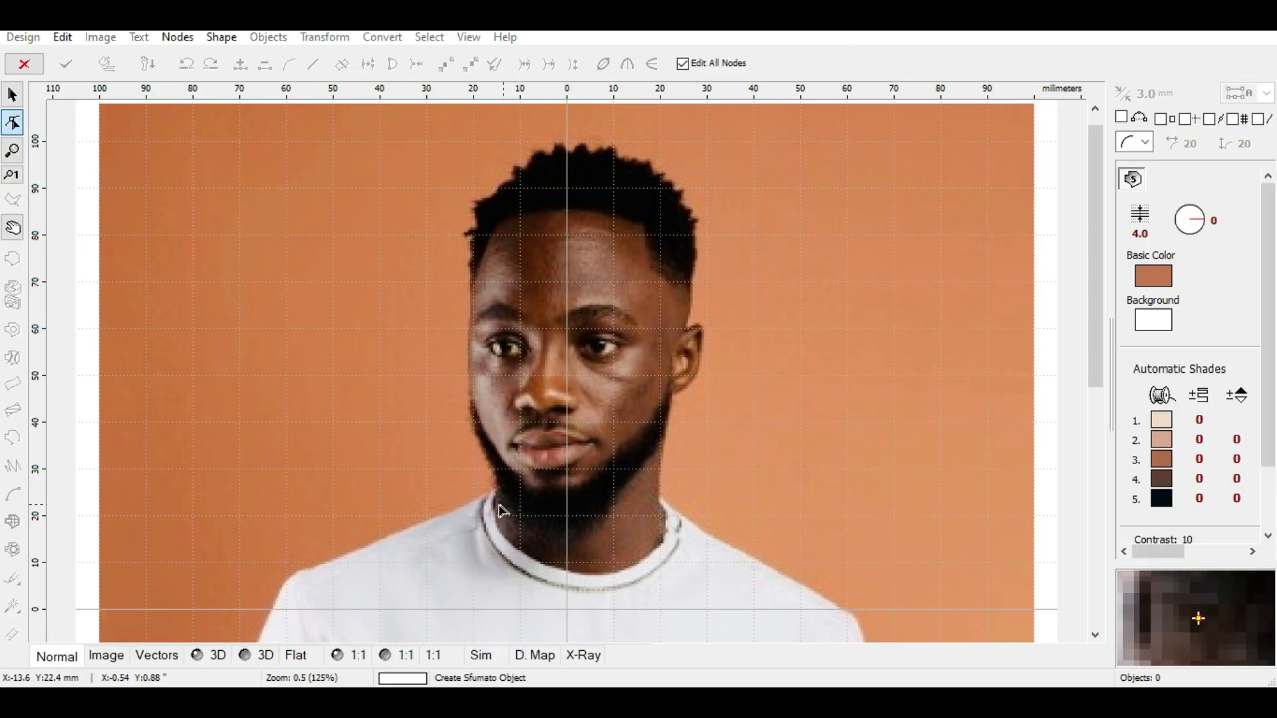
{"action": "left_click", "coordinate": [495, 499]}
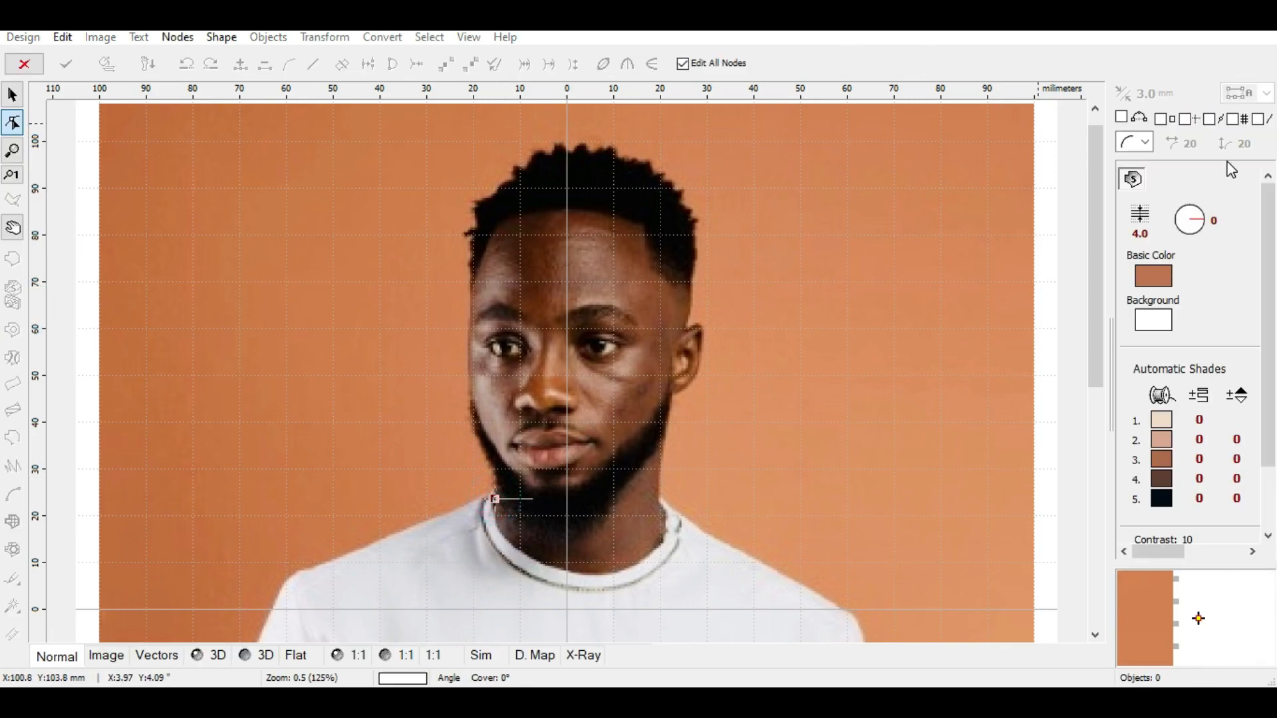
{"action": "left_click", "coordinate": [1125, 118]}
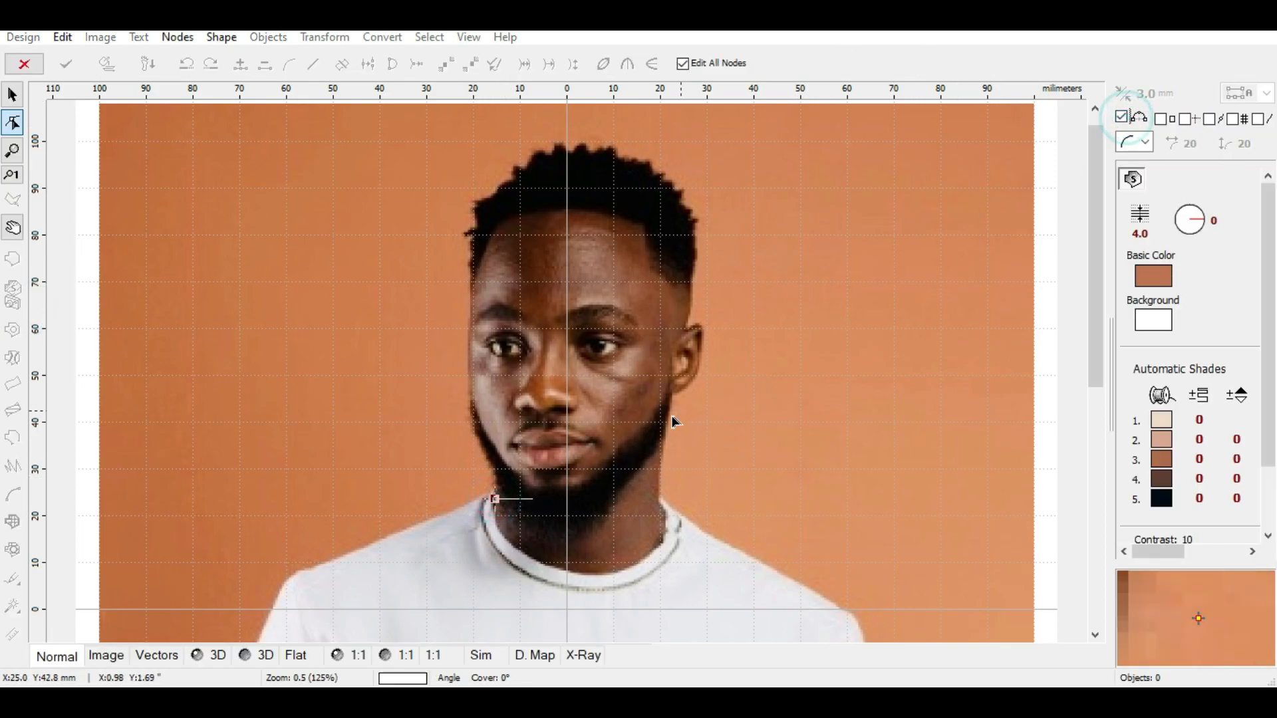
{"action": "left_click", "coordinate": [495, 479]}
{"action": "left_click", "coordinate": [478, 447]}
{"action": "left_click", "coordinate": [468, 401]}
{"action": "left_click", "coordinate": [469, 349]}
{"action": "left_click", "coordinate": [471, 275]}
{"action": "left_click", "coordinate": [494, 228]}
{"action": "left_click", "coordinate": [552, 211]}
{"action": "left_click", "coordinate": [643, 226]}
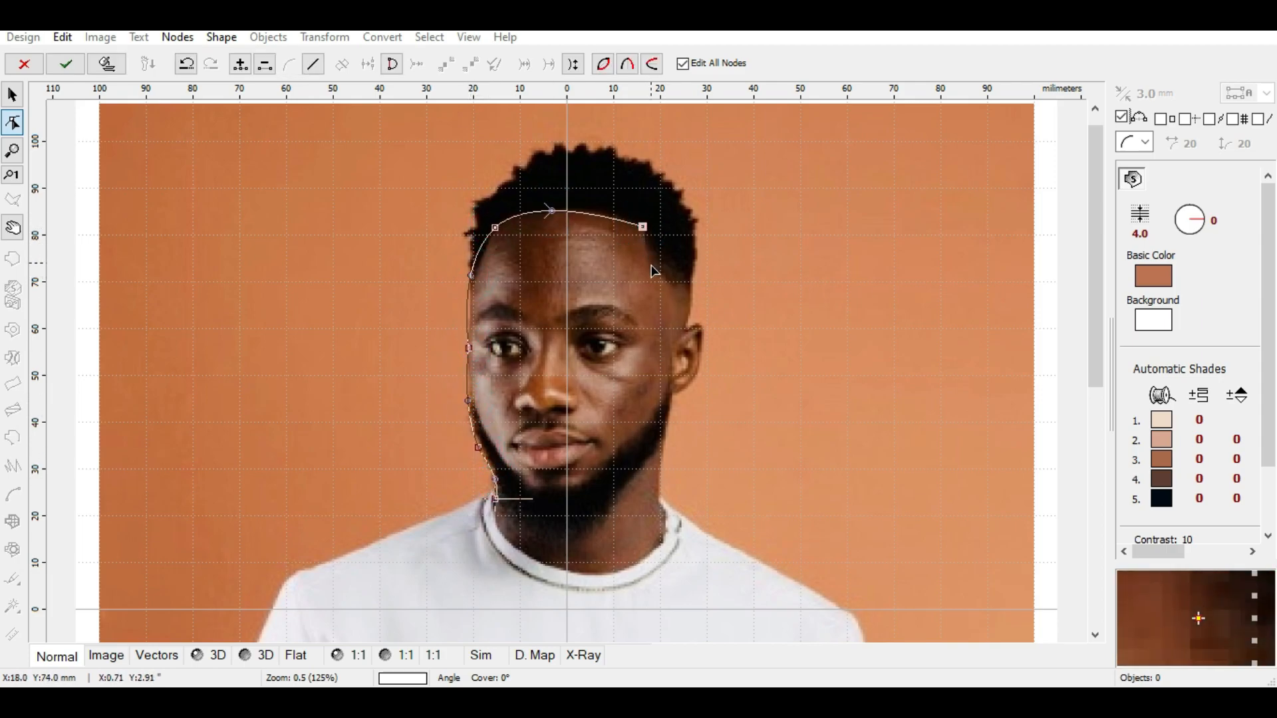
Continue the face outline down the right temple and around the ear to the jaw, adjusting nodes to fit
{"action": "left_click", "coordinate": [659, 258]}
{"action": "left_click", "coordinate": [680, 333]}
{"action": "left_click", "coordinate": [688, 293]}
{"action": "left_click_drag", "start_coordinate": [686, 289], "coordinate": [691, 276]}
{"action": "left_click", "coordinate": [690, 307]}
{"action": "left_click", "coordinate": [690, 329]}
{"action": "left_click", "coordinate": [704, 335]}
{"action": "left_click", "coordinate": [698, 367]}
{"action": "left_click", "coordinate": [671, 396]}
{"action": "left_click_drag", "start_coordinate": [698, 367], "coordinate": [696, 378]}
Trace the right side of the neck and the collar line back toward the start, and generate the object's stitches
{"action": "left_click", "coordinate": [666, 426]}
{"action": "left_click", "coordinate": [660, 505]}
{"action": "left_click", "coordinate": [667, 550]}
{"action": "left_click", "coordinate": [576, 575]}
{"action": "left_click_drag", "start_coordinate": [667, 551], "coordinate": [652, 554]}
{"action": "left_click", "coordinate": [534, 559]}
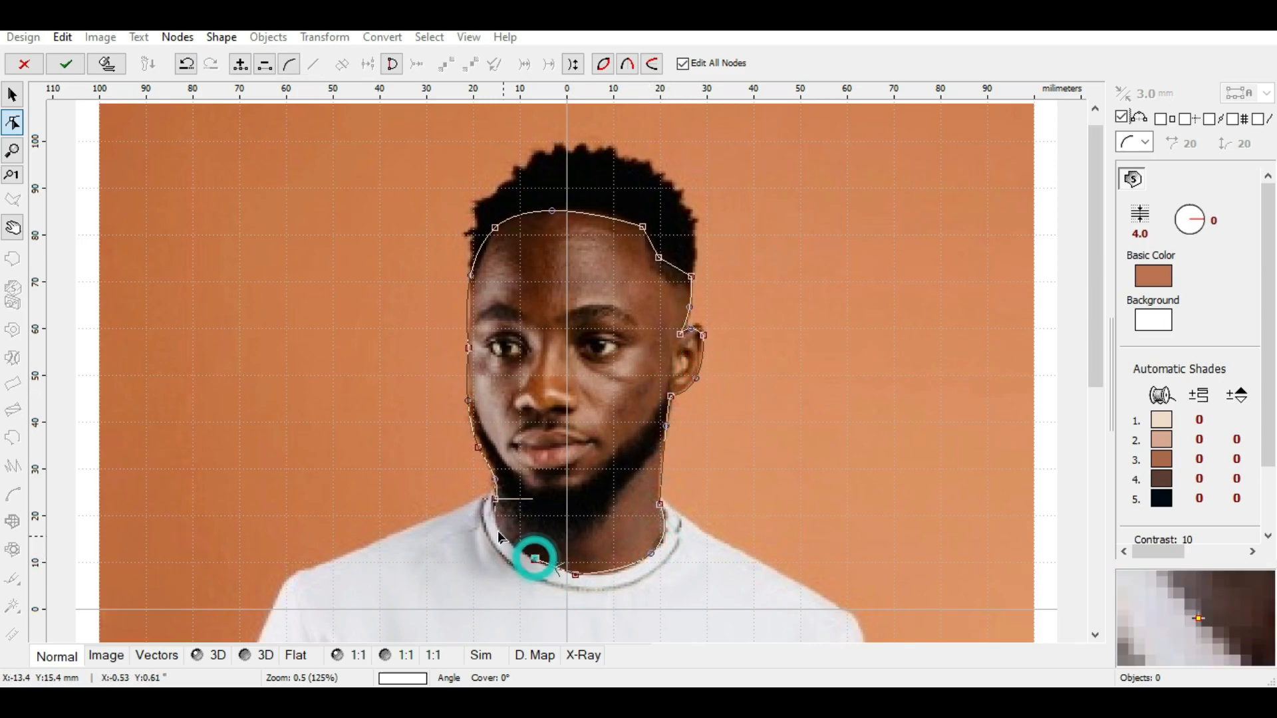
{"action": "left_click", "coordinate": [511, 547]}
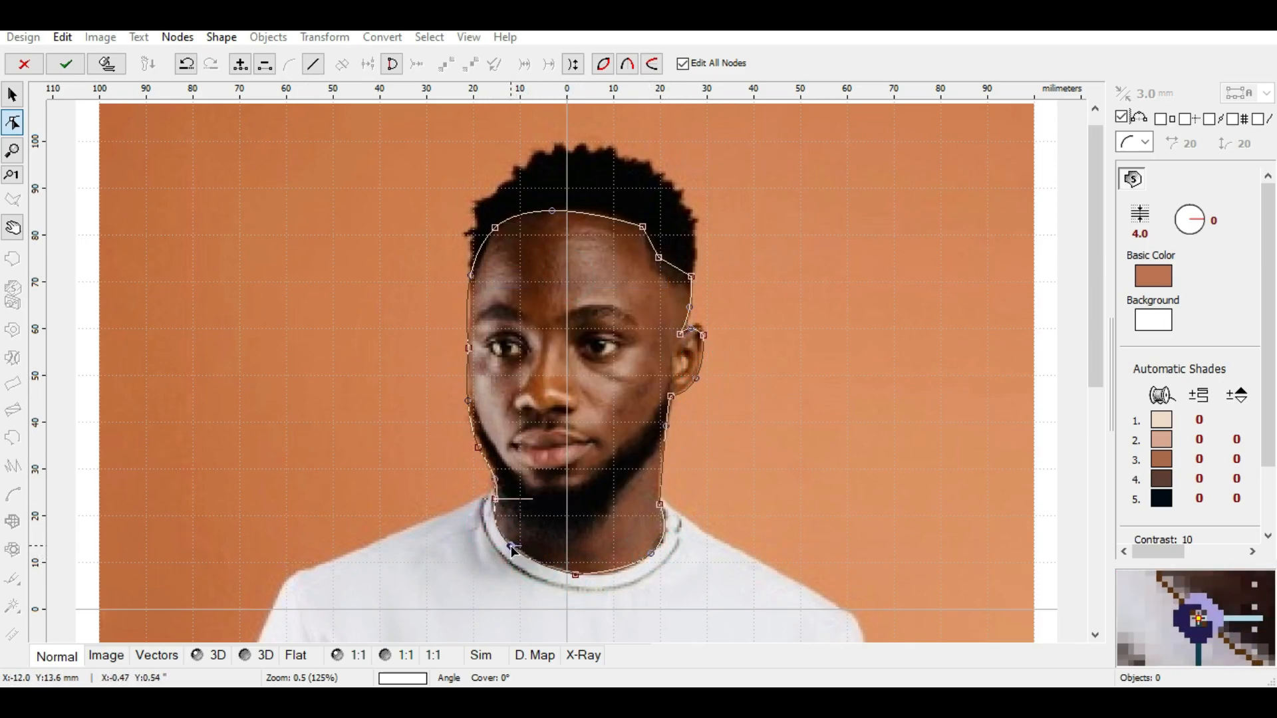
{"action": "left_click", "coordinate": [96, 67]}
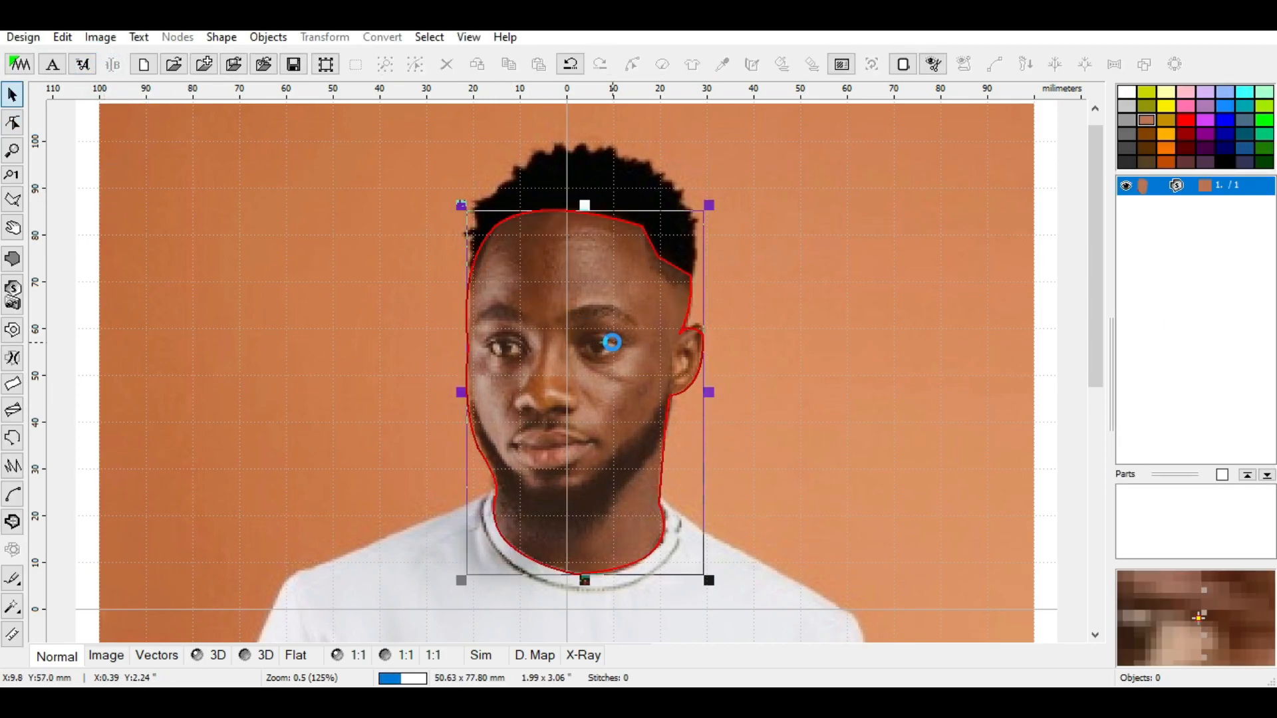
Preview the stitched face in 3D, compare it with the source photo, and deselect the object
{"action": "scroll", "coordinate": [612, 342], "scroll_direction": "down", "scroll_amount": 1}
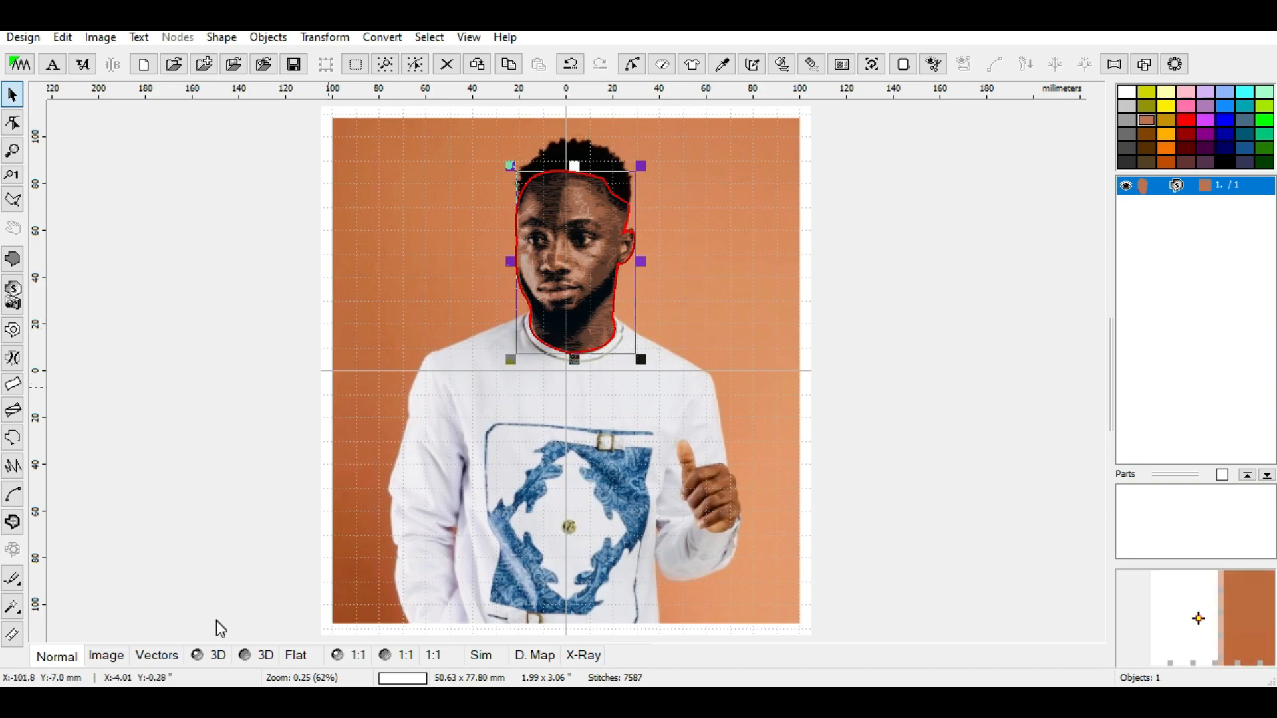
{"action": "left_click", "coordinate": [211, 656]}
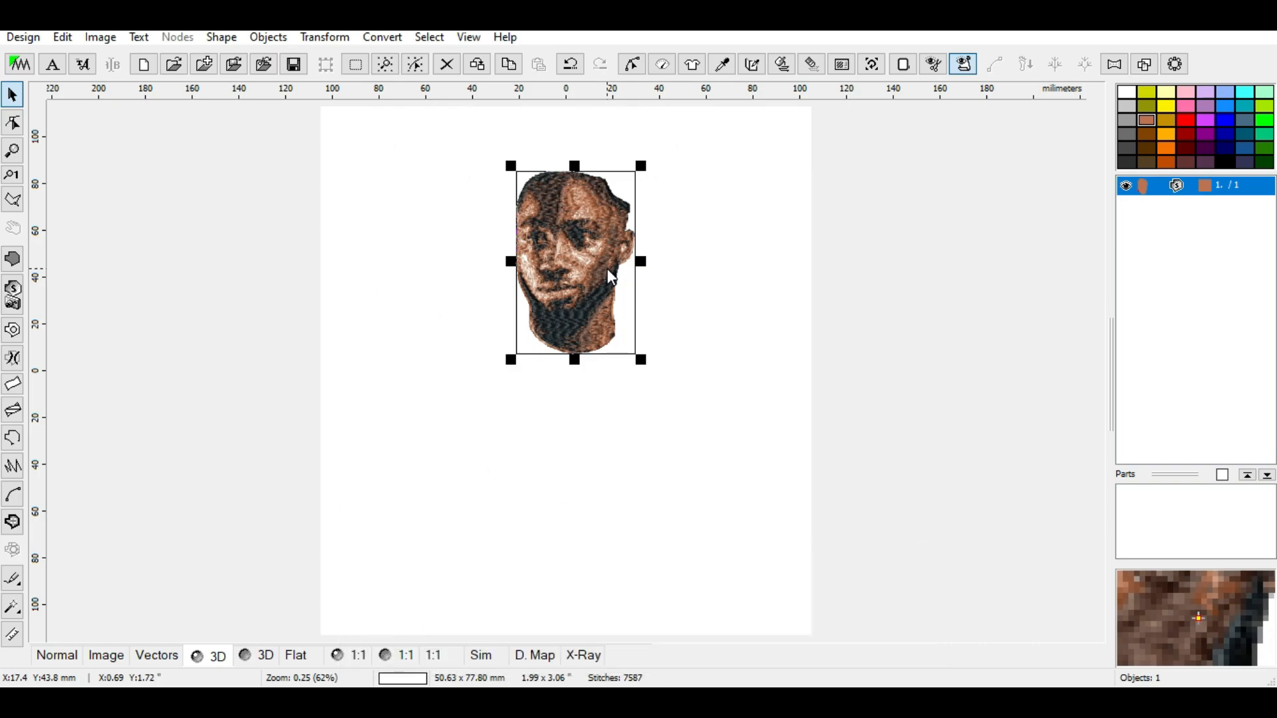
{"action": "scroll", "coordinate": [608, 270], "scroll_direction": "down", "scroll_amount": 1}
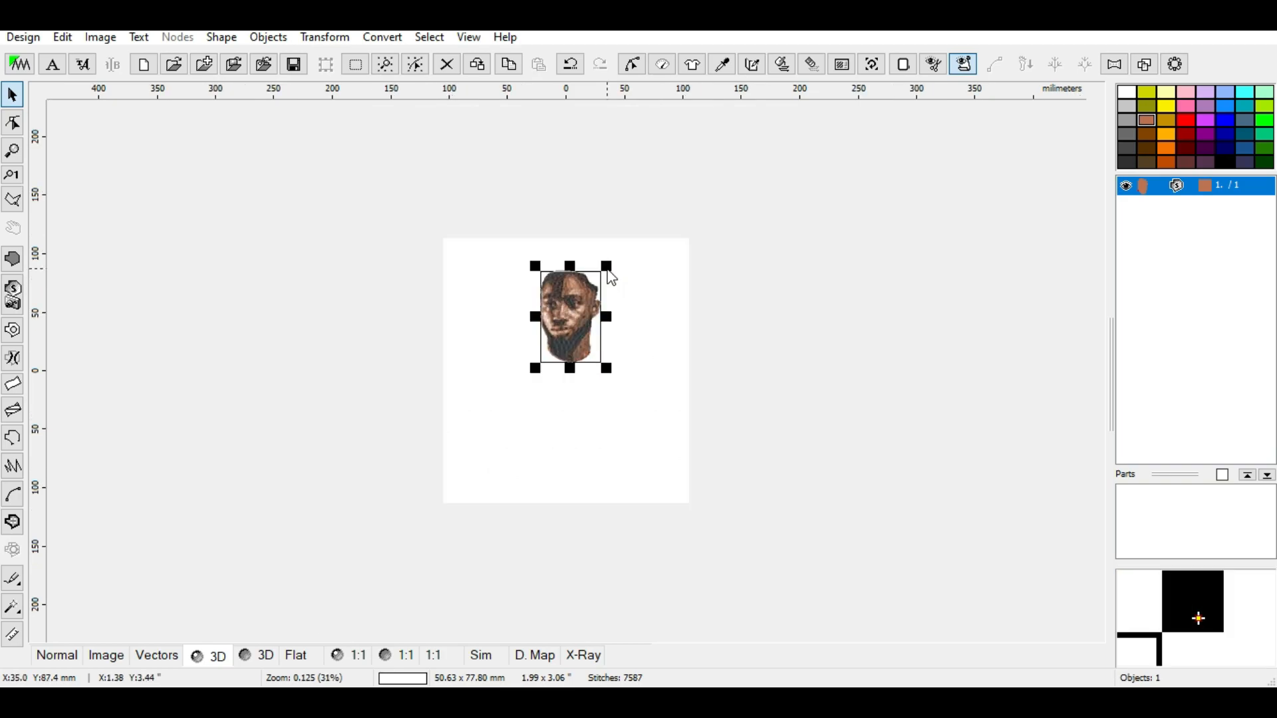
{"action": "left_click", "coordinate": [115, 662]}
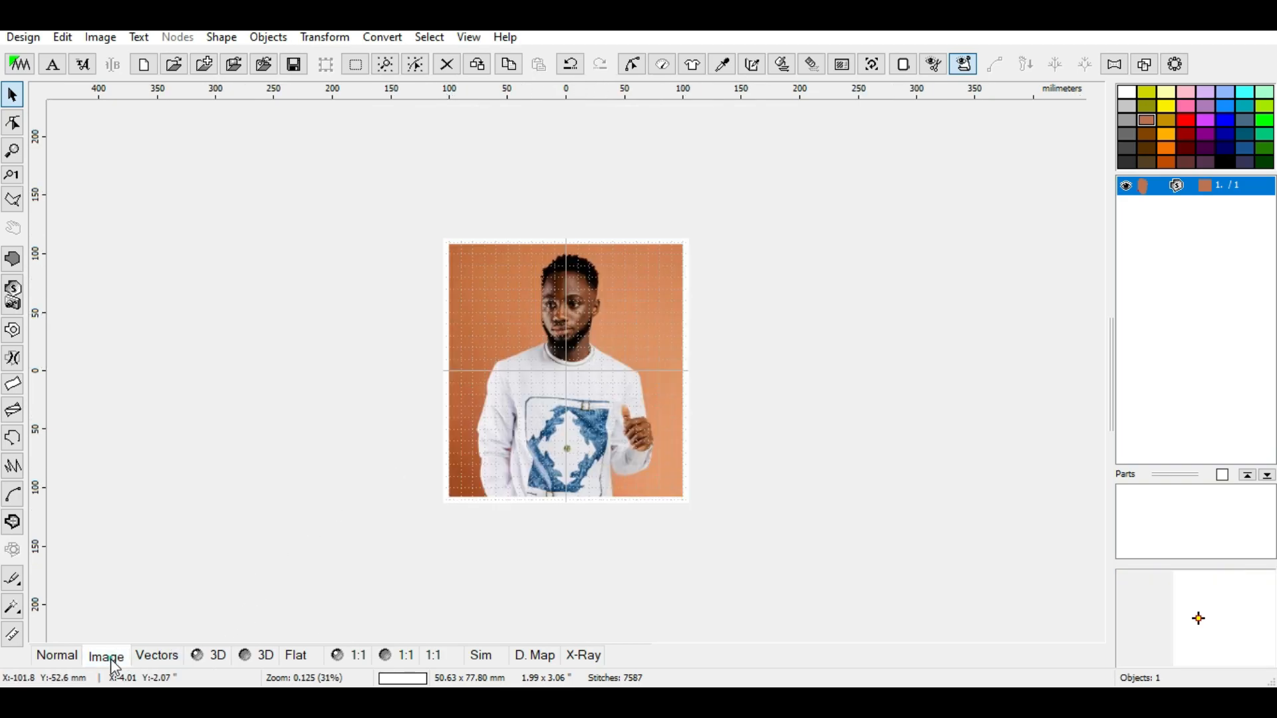
{"action": "scroll", "coordinate": [585, 278], "scroll_direction": "up", "scroll_amount": 1}
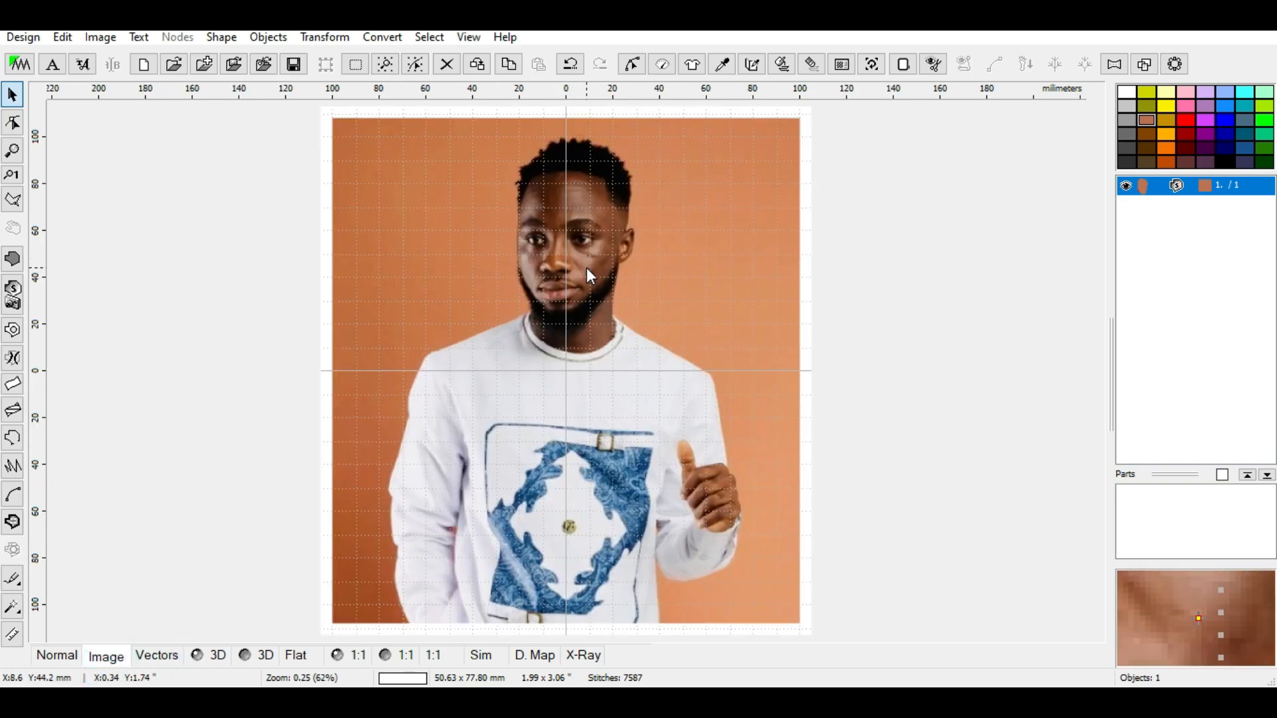
{"action": "right_click", "coordinate": [587, 268]}
{"action": "left_click", "coordinate": [399, 223]}
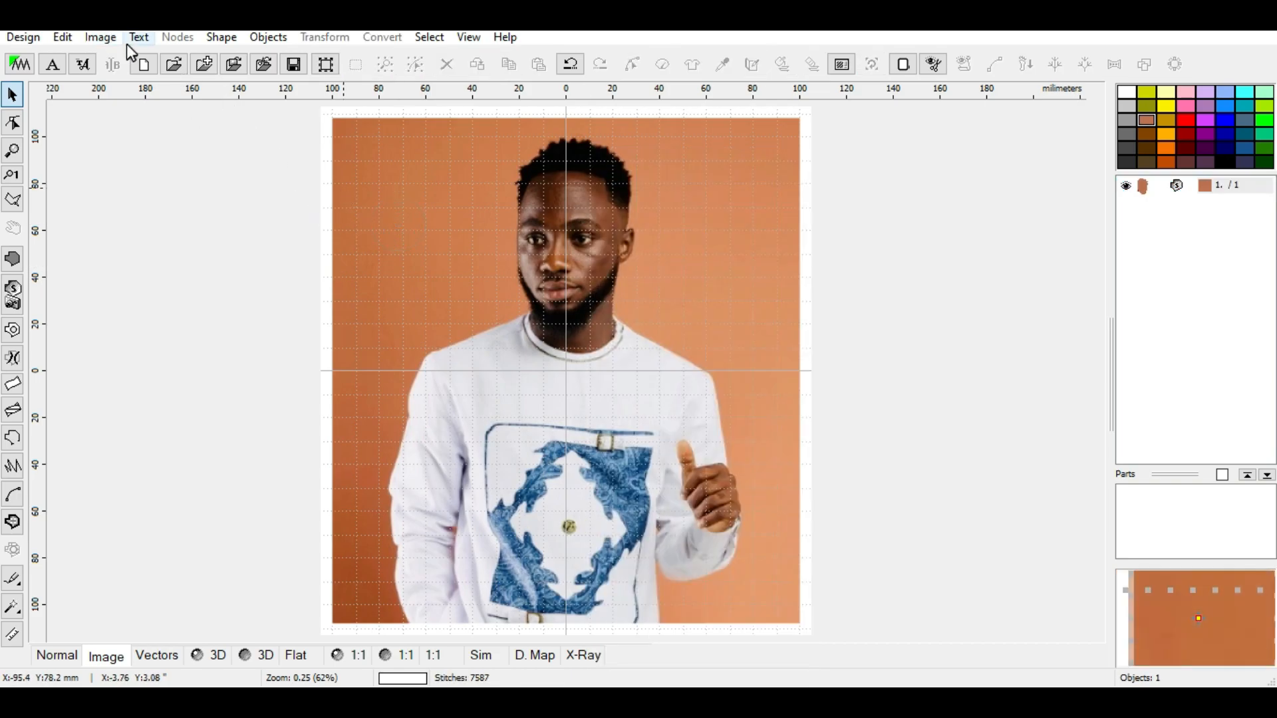
{"action": "left_click", "coordinate": [100, 37]}
{"action": "left_click", "coordinate": [109, 126]}
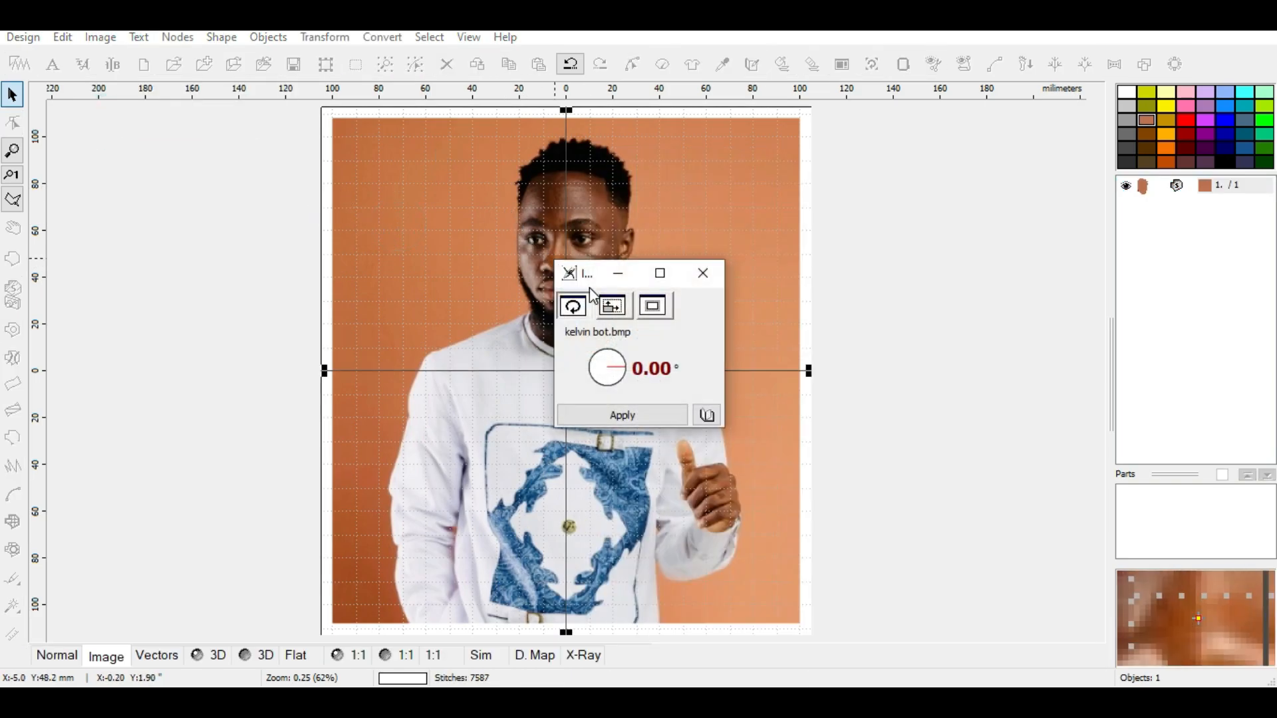
{"action": "left_click", "coordinate": [715, 285]}
Raise the background photo's brightness to 24.3 % with the background filters and return to the normal view
{"action": "left_click", "coordinate": [101, 37]}
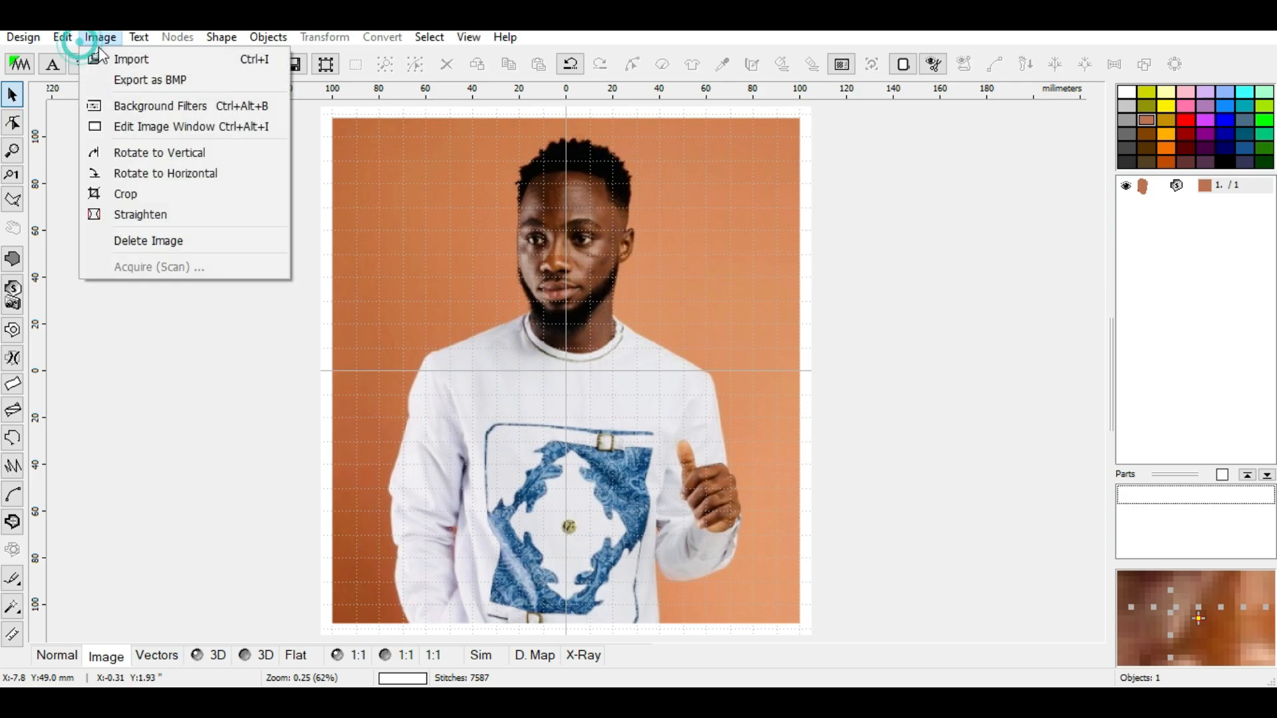
{"action": "left_click", "coordinate": [131, 101]}
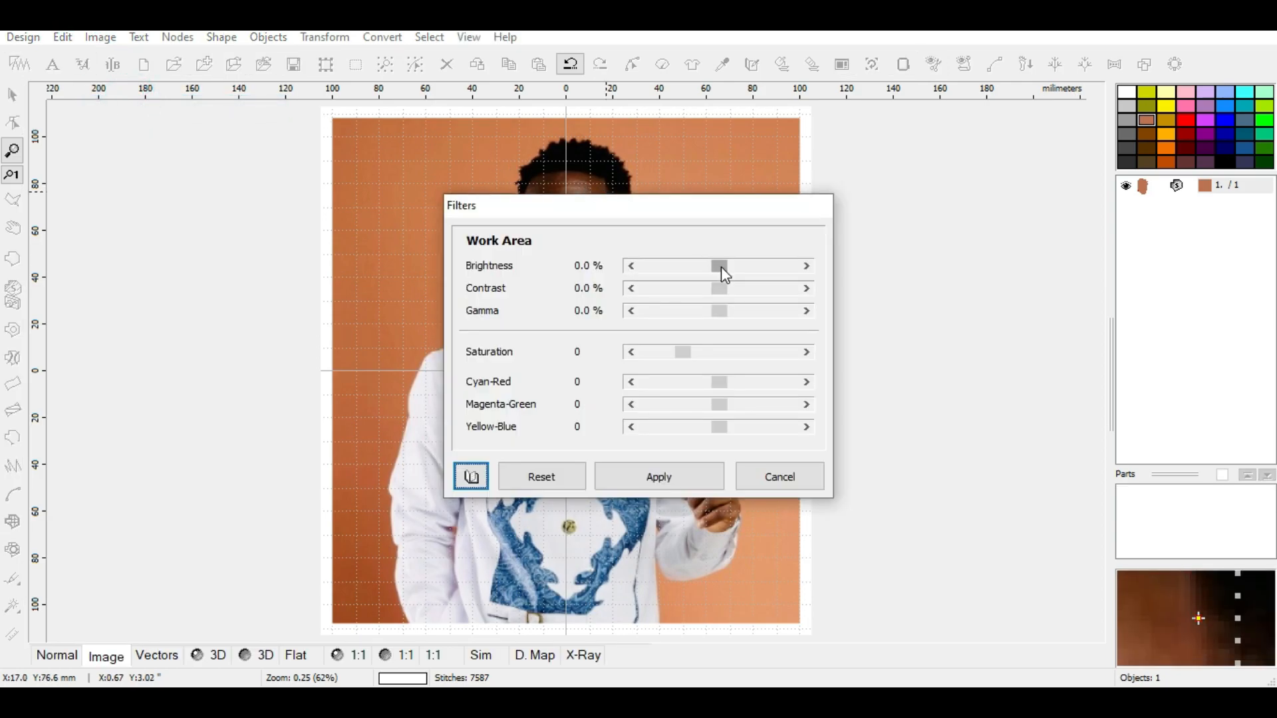
{"action": "left_click_drag", "start_coordinate": [741, 214], "coordinate": [984, 228]}
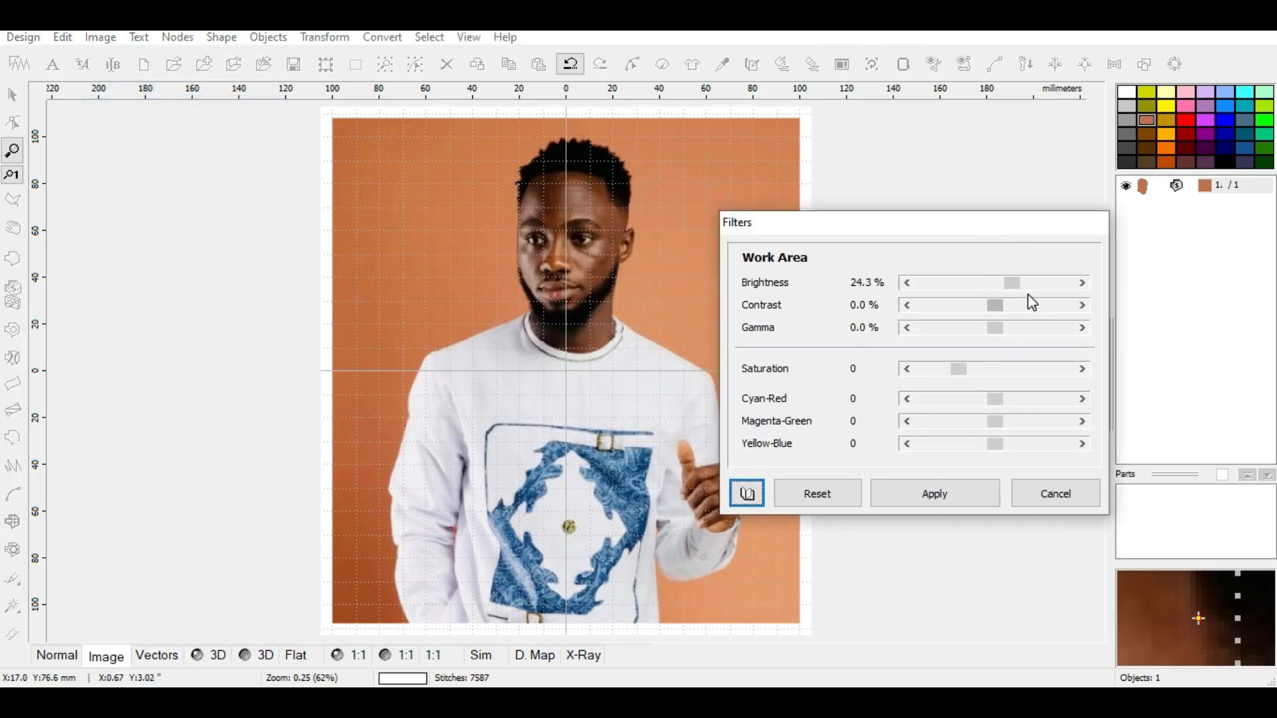
{"action": "left_click", "coordinate": [973, 493]}
{"action": "left_click", "coordinate": [58, 656]}
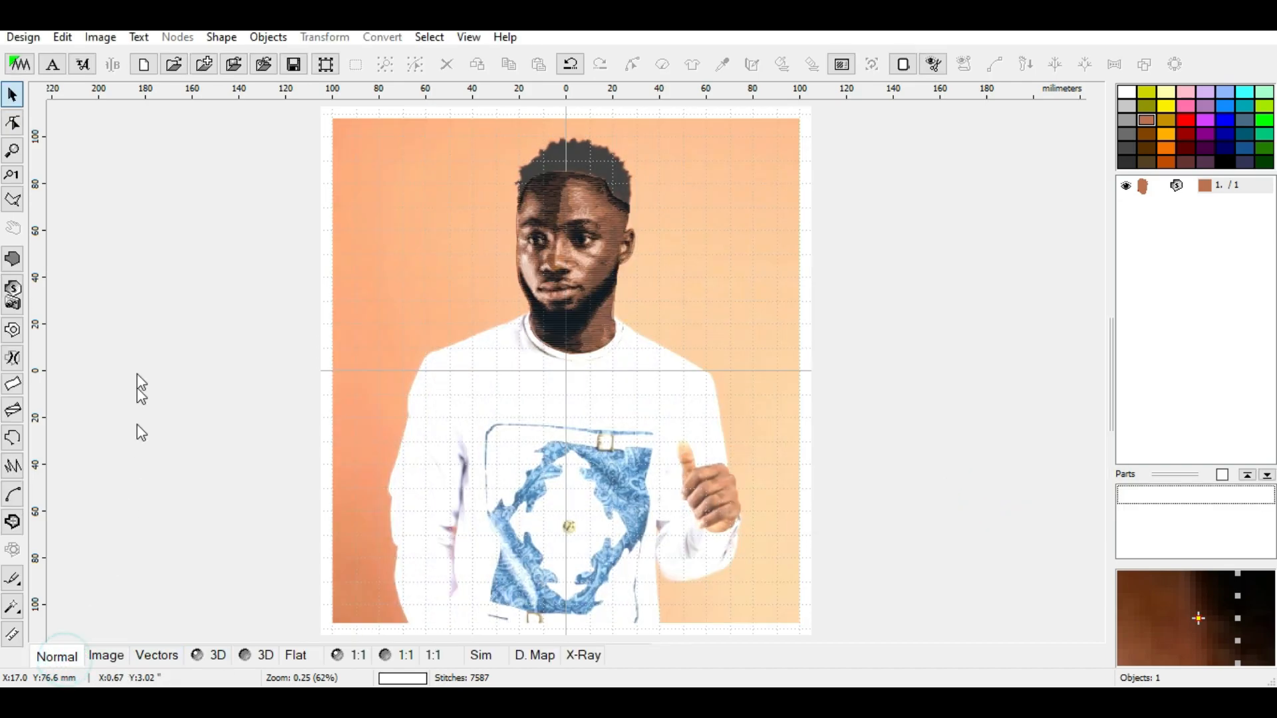
Raise the background photo's contrast to 21.3 % with the background filters
{"action": "left_click", "coordinate": [93, 38]}
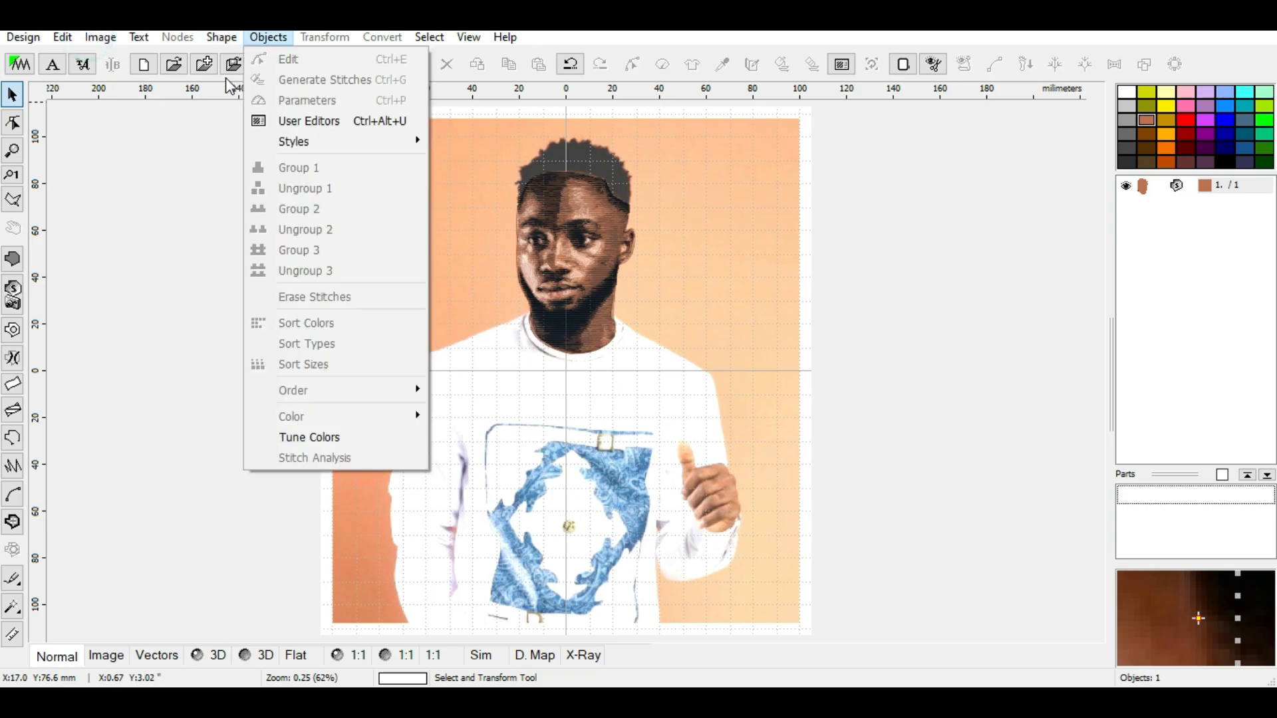
{"action": "left_click", "coordinate": [111, 108]}
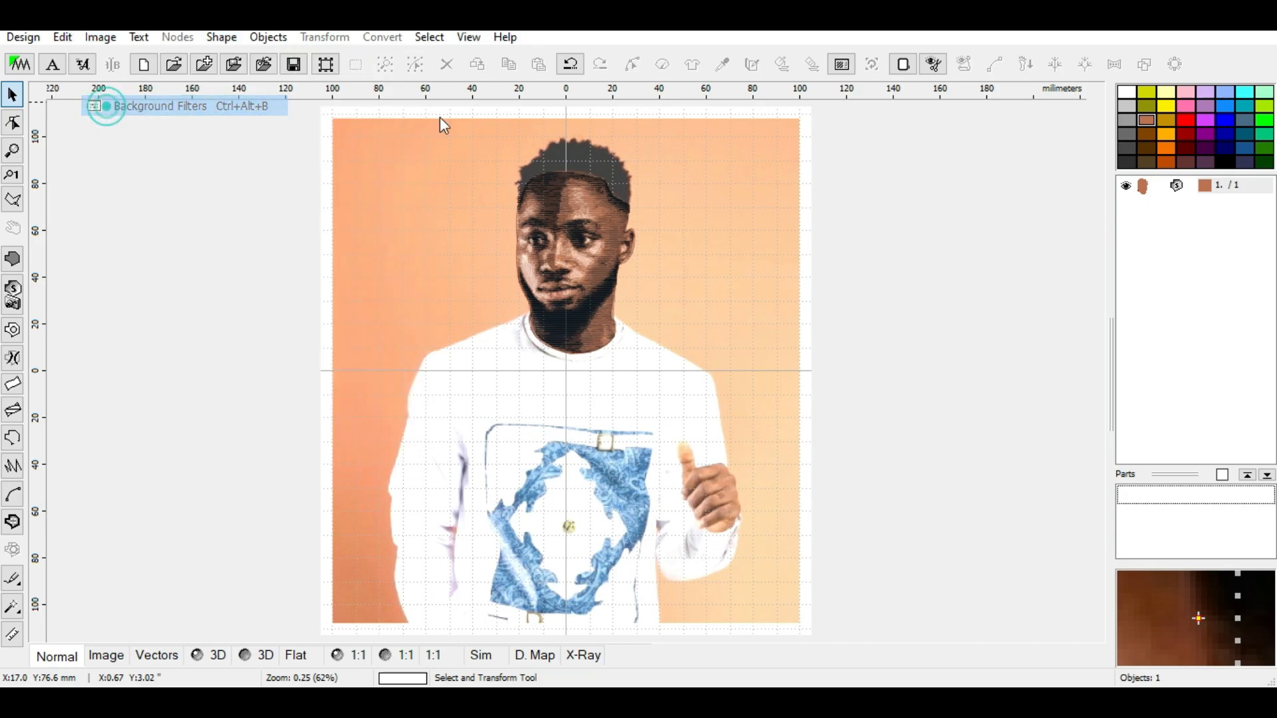
{"action": "left_click_drag", "start_coordinate": [720, 287], "coordinate": [735, 297]}
{"action": "left_click_drag", "start_coordinate": [743, 206], "coordinate": [1011, 197]}
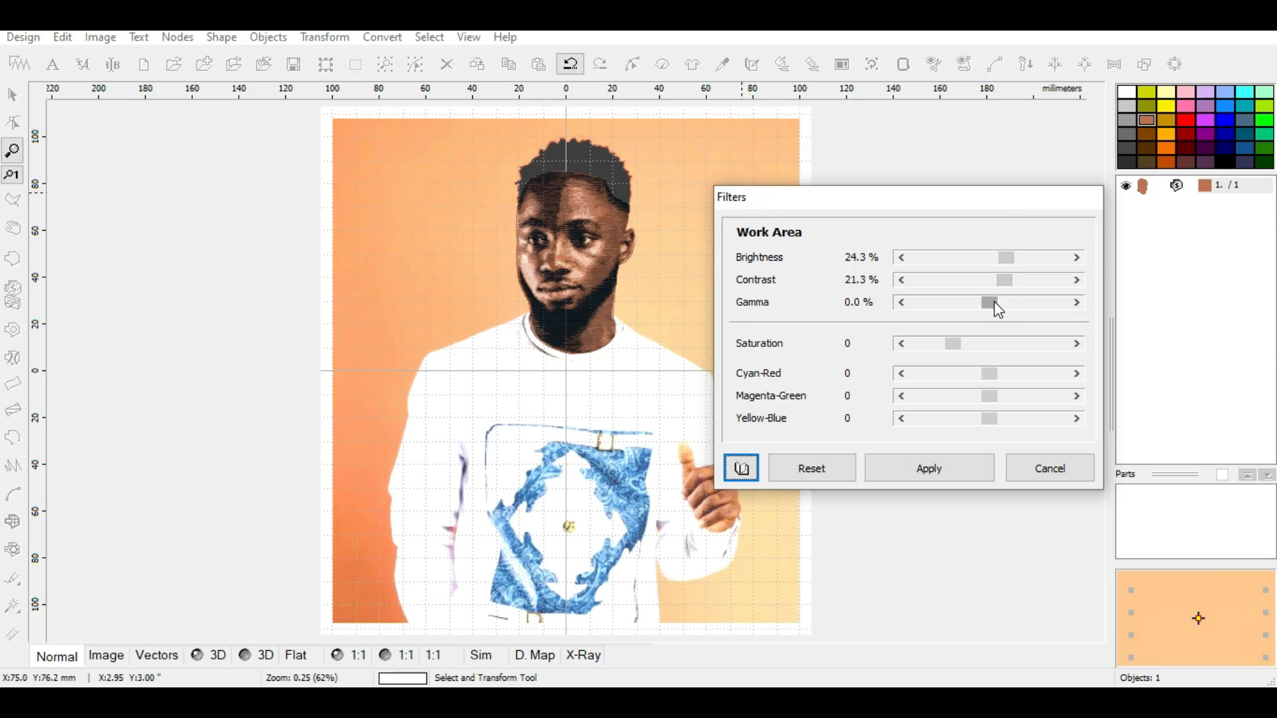
{"action": "left_click", "coordinate": [966, 468]}
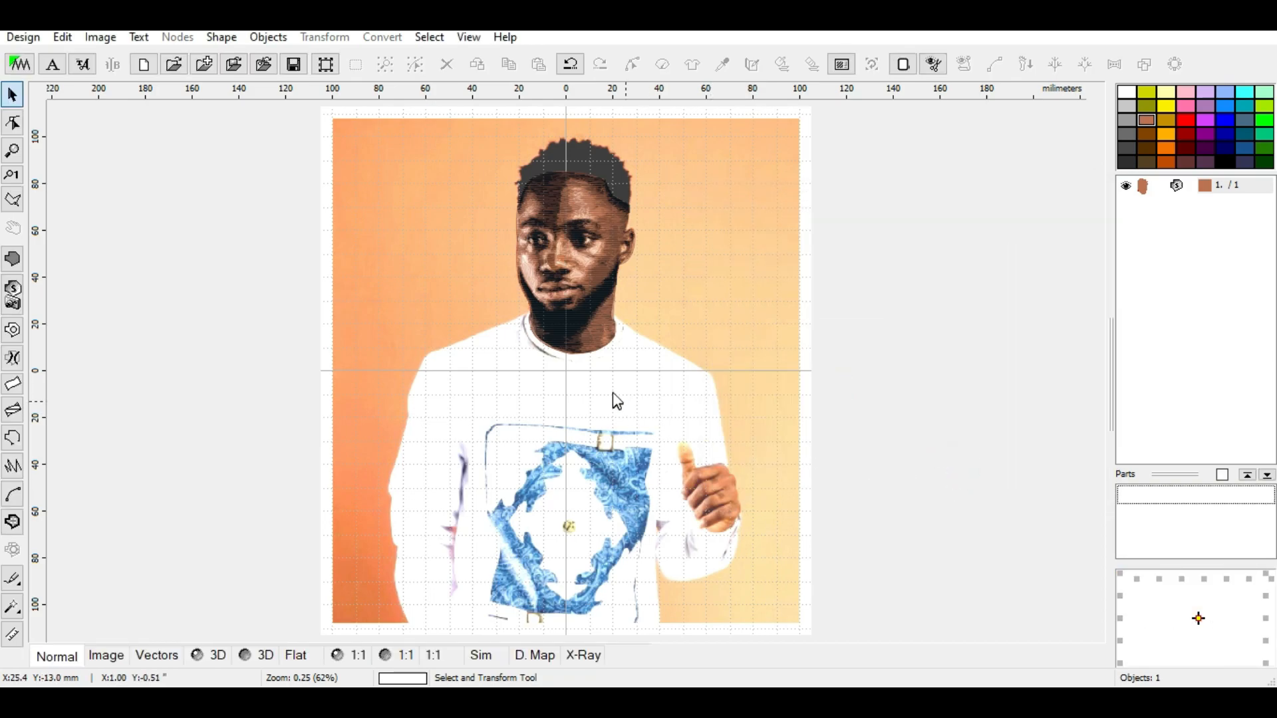
Regenerate the face object's stitches from the adjusted photo and preview them in 3D
{"action": "left_click", "coordinate": [588, 265]}
{"action": "left_click", "coordinate": [213, 656]}
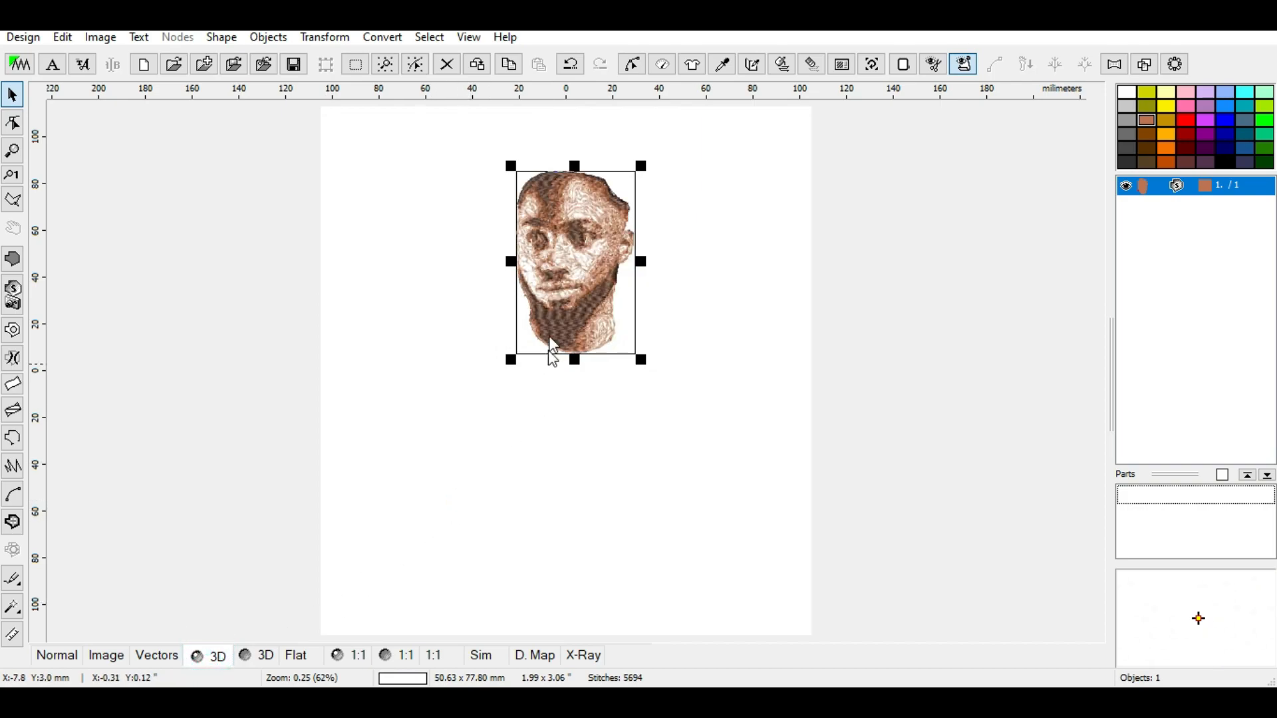
{"action": "scroll", "coordinate": [581, 240], "scroll_direction": "down", "scroll_amount": 1}
{"action": "scroll", "coordinate": [592, 294], "scroll_direction": "up", "scroll_amount": 1}
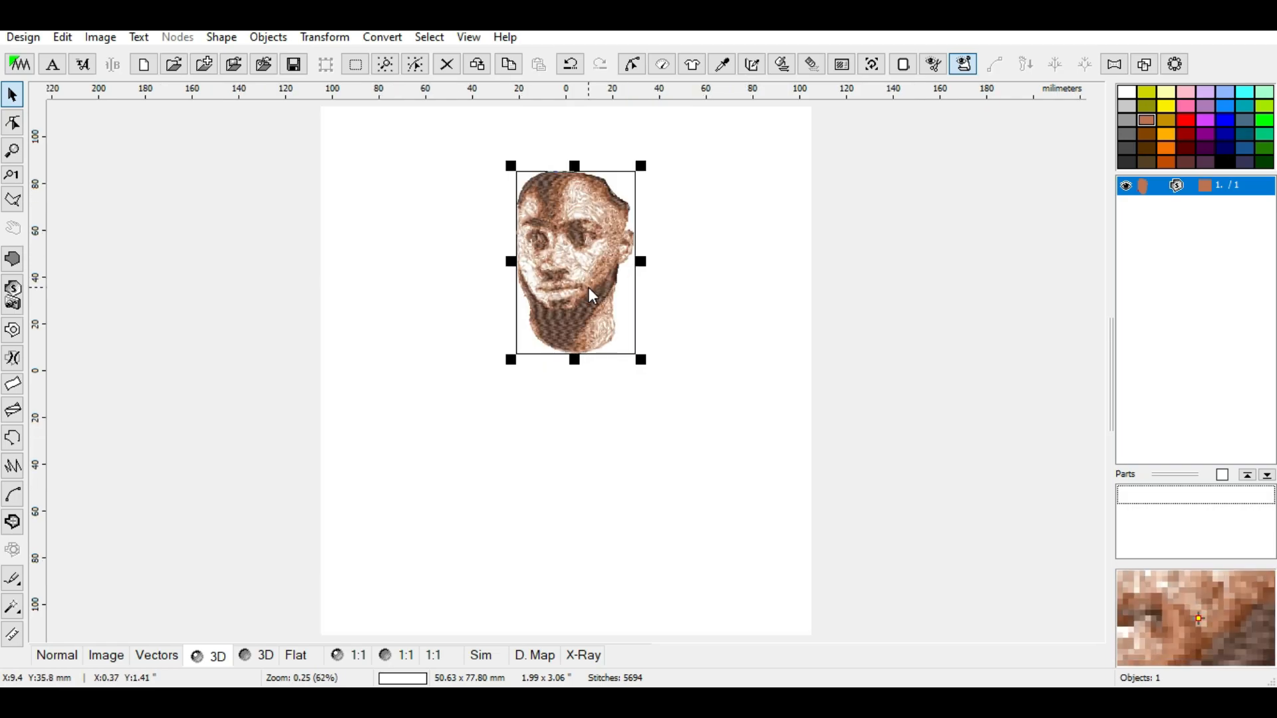
Open the recent design Kelvin head.eof from the PhotoStitches\Finished folder, discarding the changes to the current design
{"action": "left_click", "coordinate": [30, 40]}
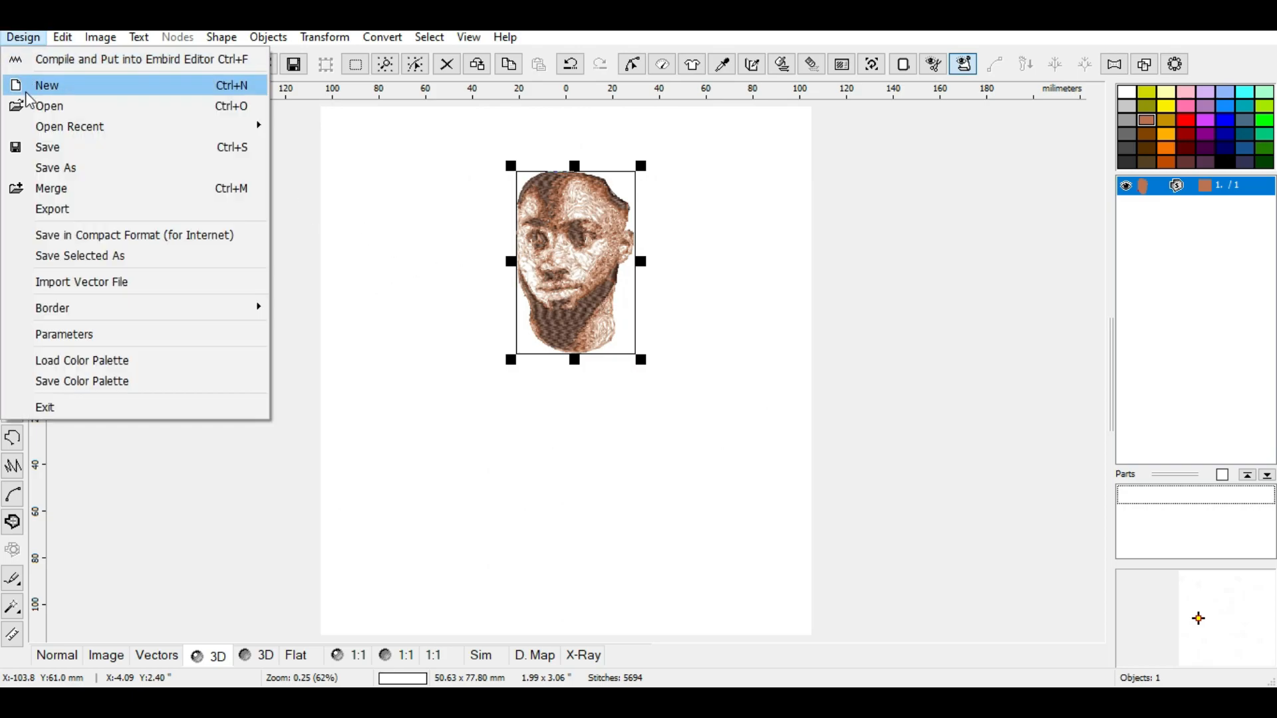
{"action": "mouse_move", "coordinate": [29, 133]}
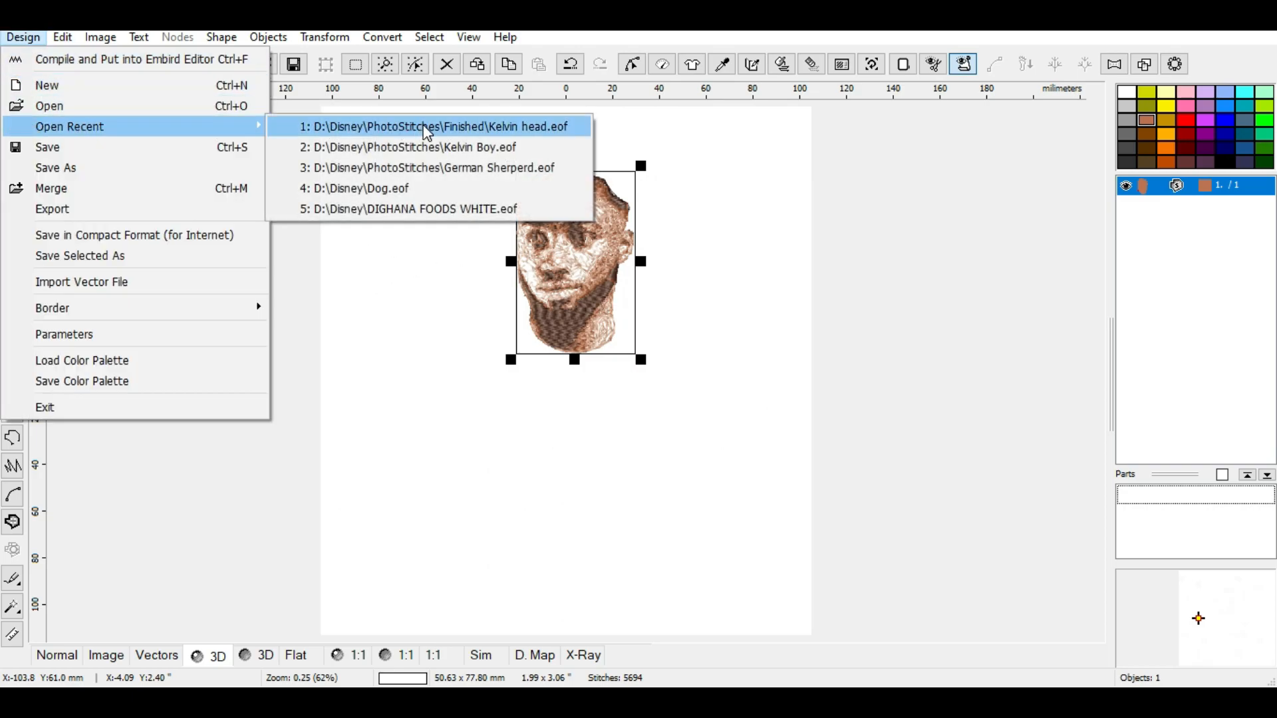
{"action": "left_click", "coordinate": [477, 129]}
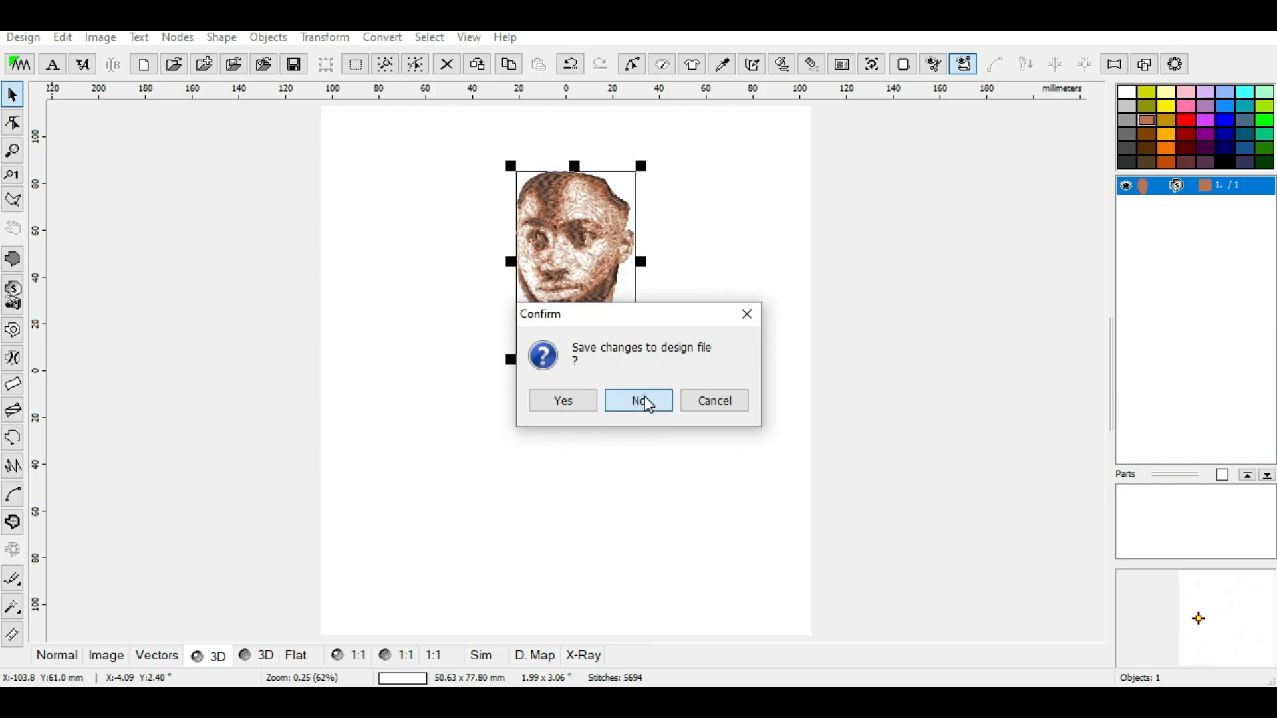
{"action": "left_click", "coordinate": [645, 401]}
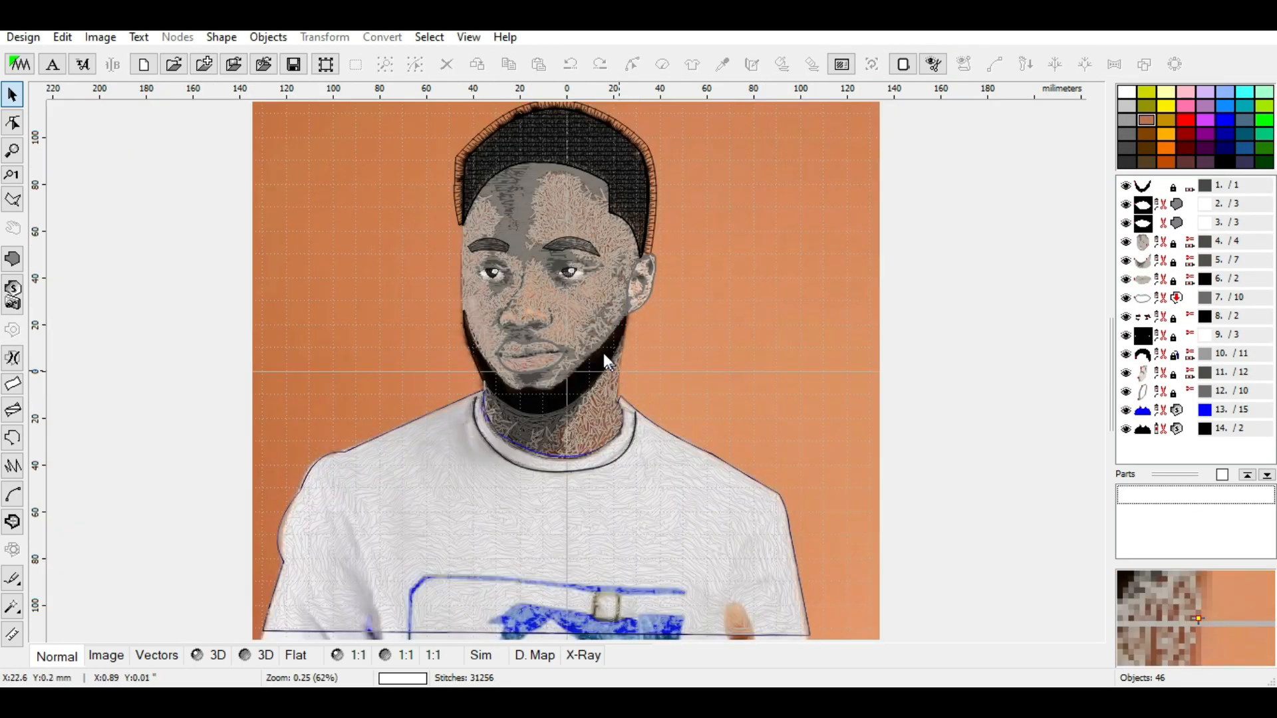
Preview the finished grayscale portrait in 3D with nothing selected and examine the stitched face up close
{"action": "left_click", "coordinate": [557, 309]}
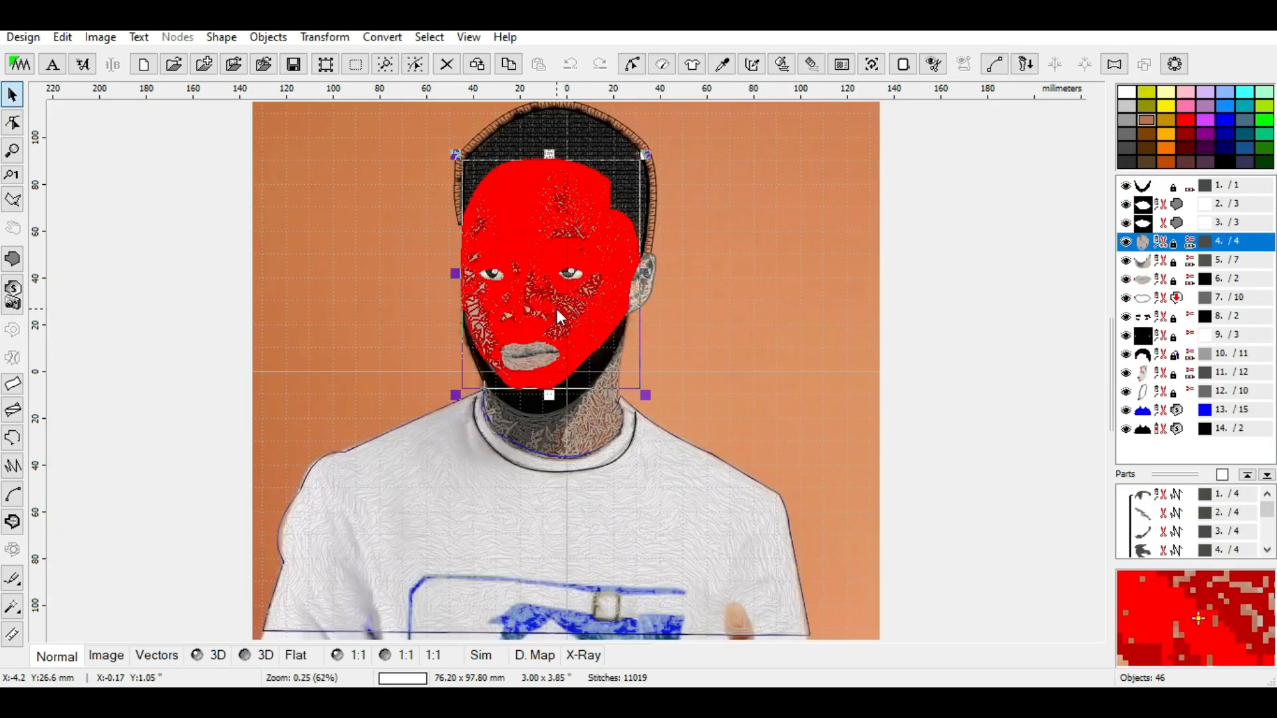
{"action": "scroll", "coordinate": [557, 309], "scroll_direction": "down", "scroll_amount": 1}
{"action": "left_click", "coordinate": [210, 657]}
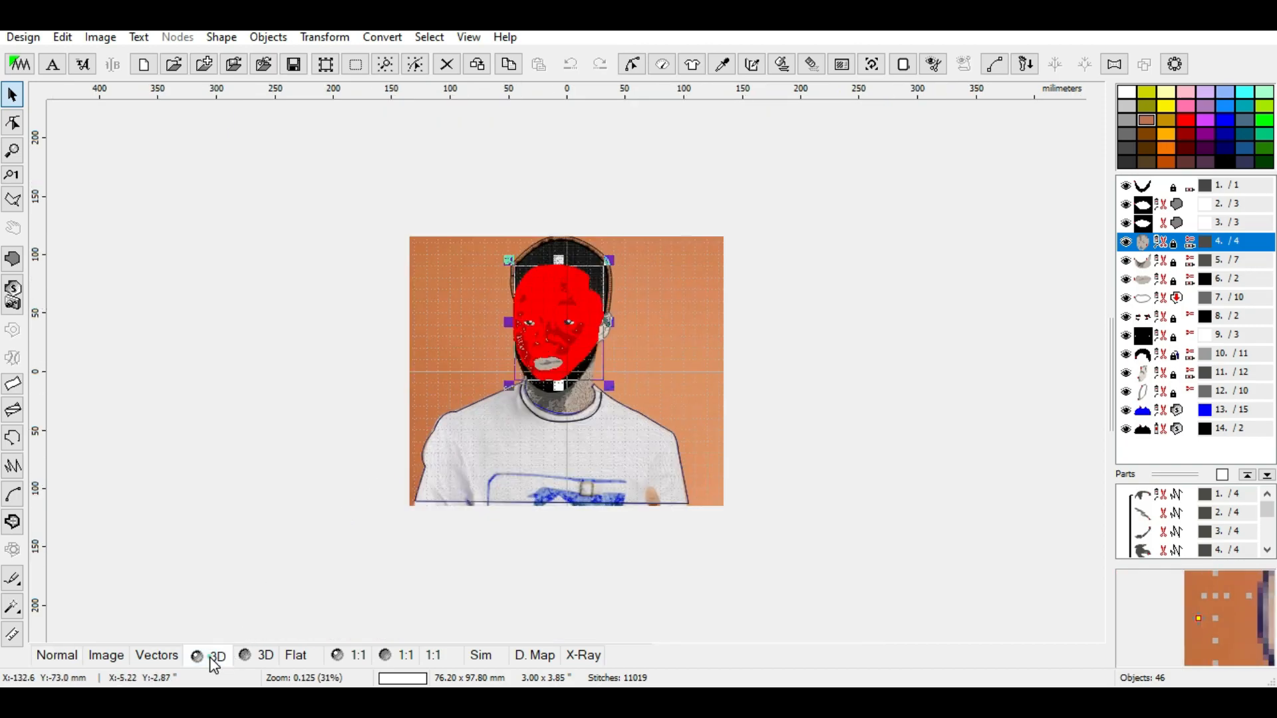
{"action": "left_click", "coordinate": [672, 345]}
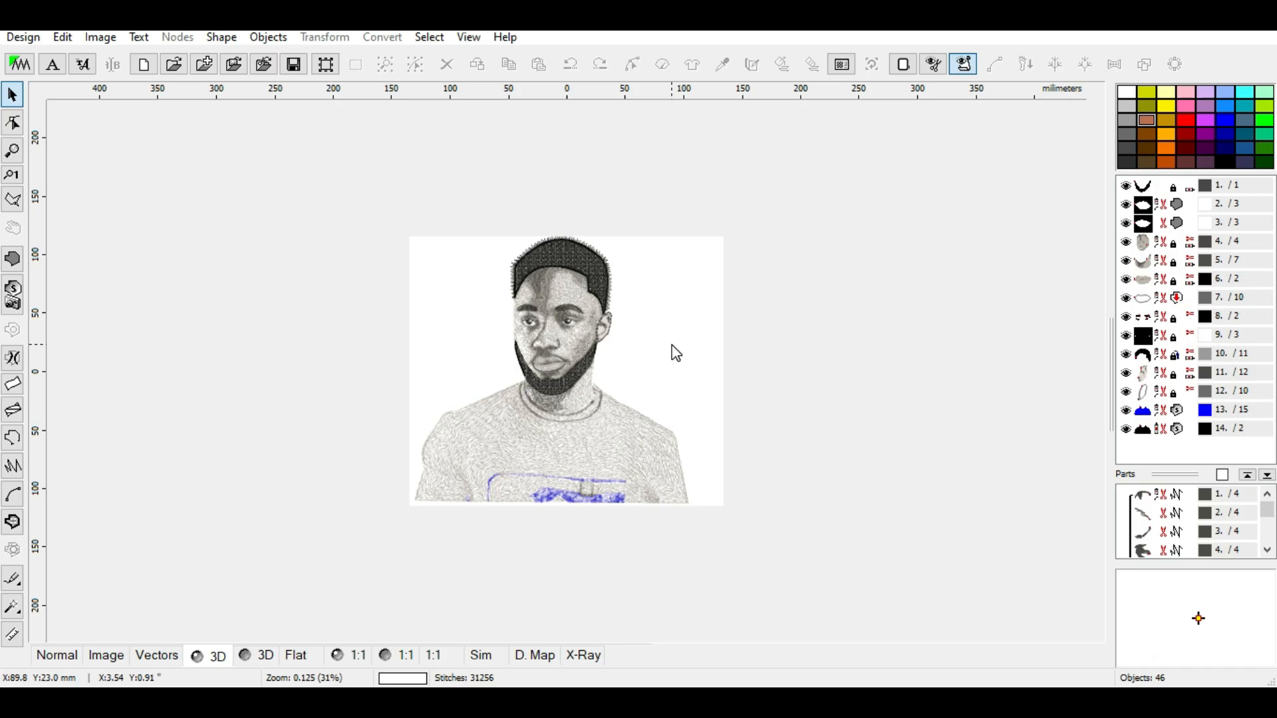
{"action": "scroll", "coordinate": [551, 312], "scroll_direction": "up", "scroll_amount": 1}
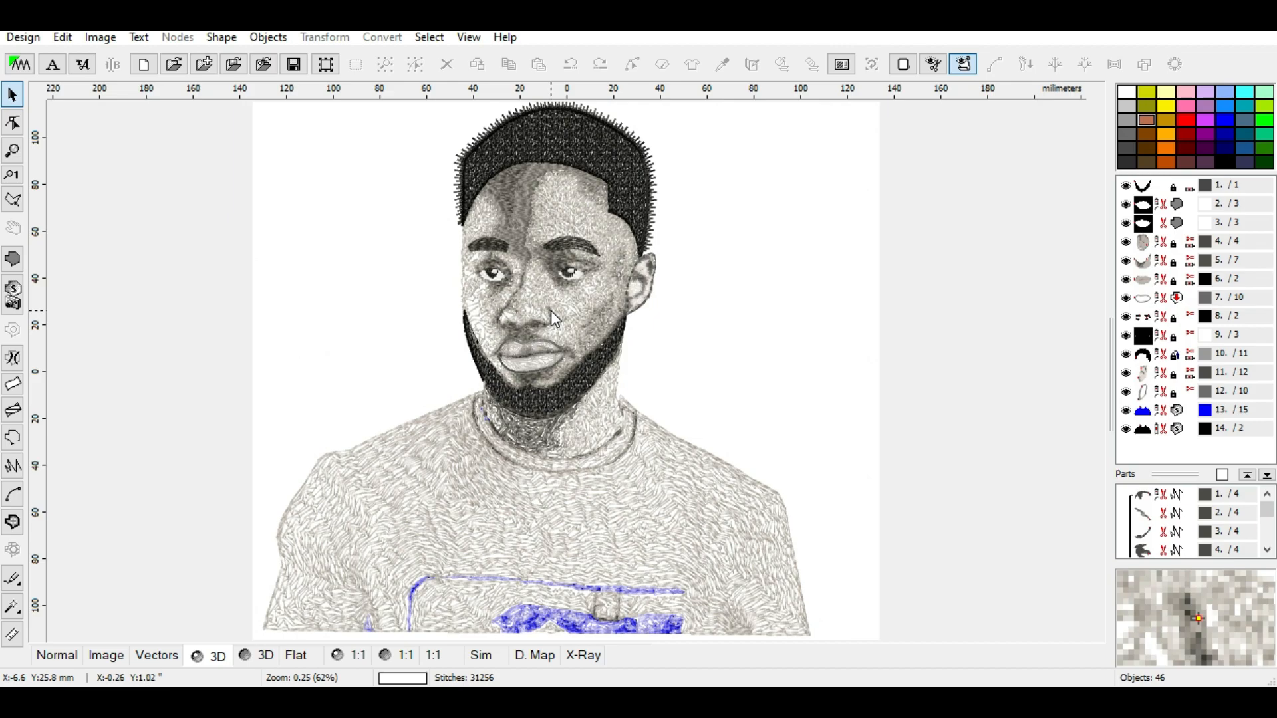
{"action": "scroll", "coordinate": [551, 309], "scroll_direction": "down", "scroll_amount": 1}
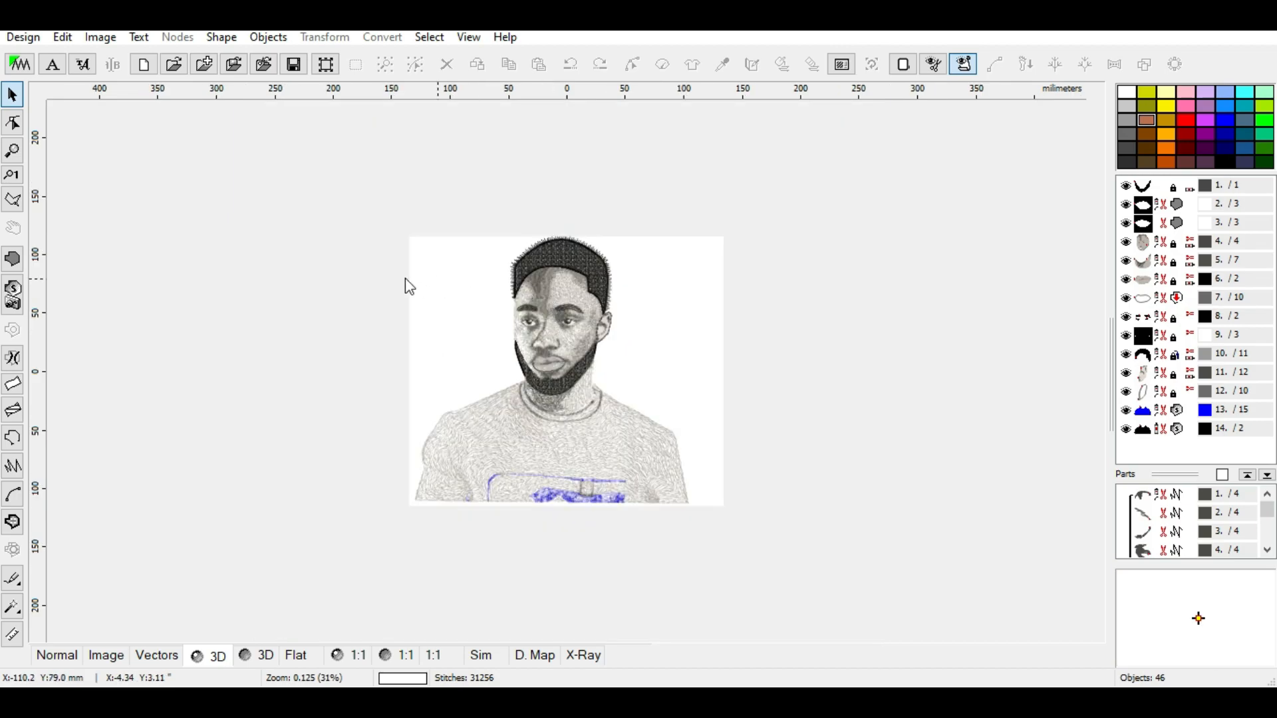
Open the recent design Kelvin Boy.eof from the PhotoStitches folder and preview the whole portrait in 3D
{"action": "left_click", "coordinate": [25, 39]}
{"action": "mouse_move", "coordinate": [99, 126]}
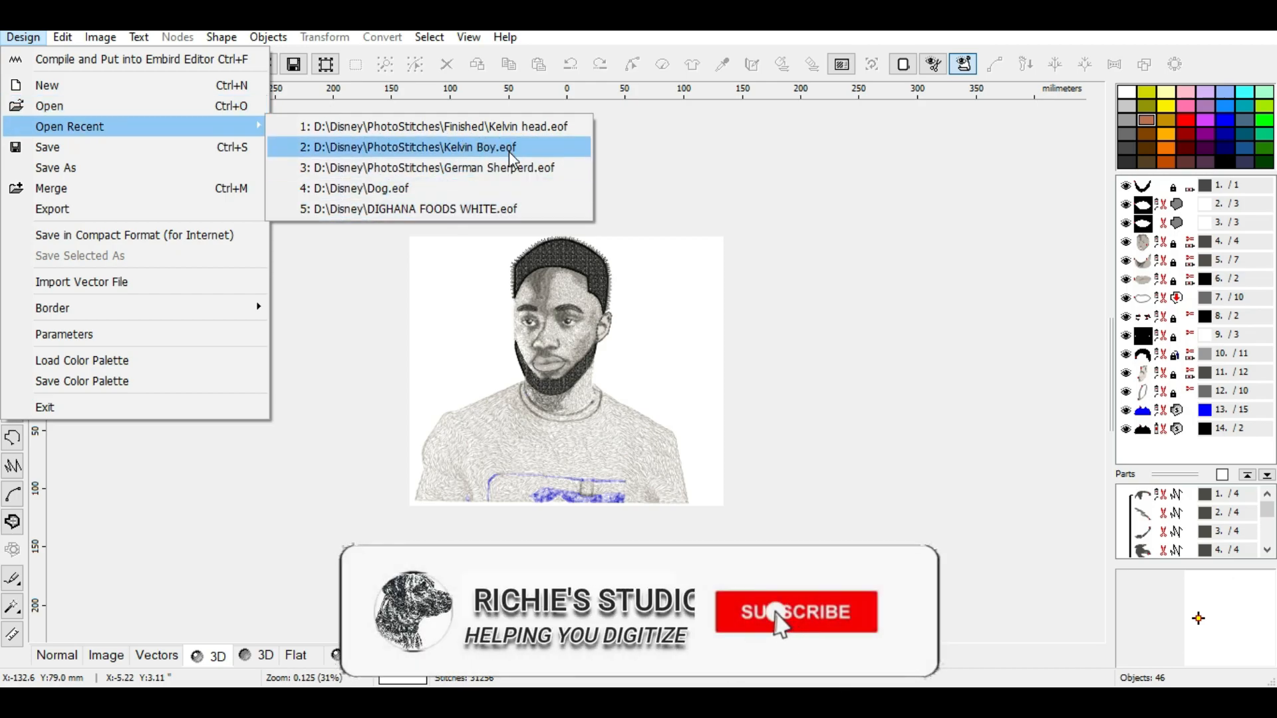
{"action": "left_click", "coordinate": [509, 148]}
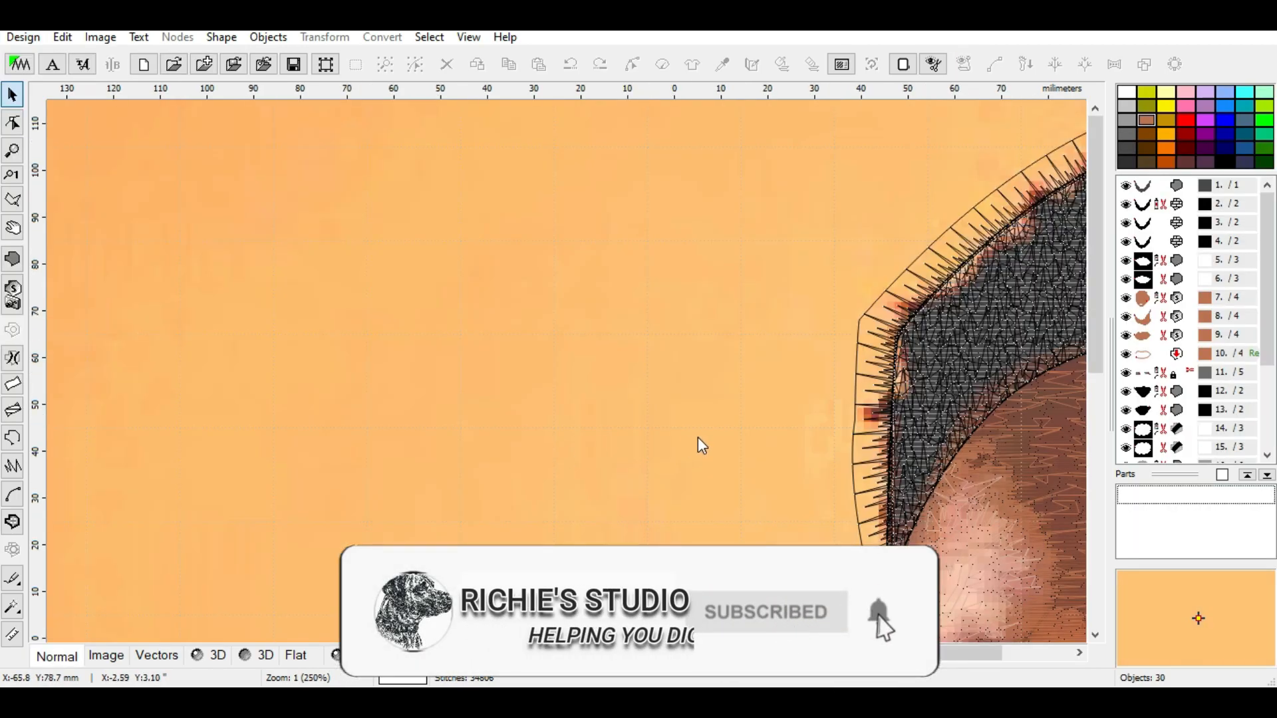
{"action": "scroll", "coordinate": [697, 437], "scroll_direction": "down", "scroll_amount": 2}
{"action": "scroll", "coordinate": [578, 529], "scroll_direction": "down", "scroll_amount": 1}
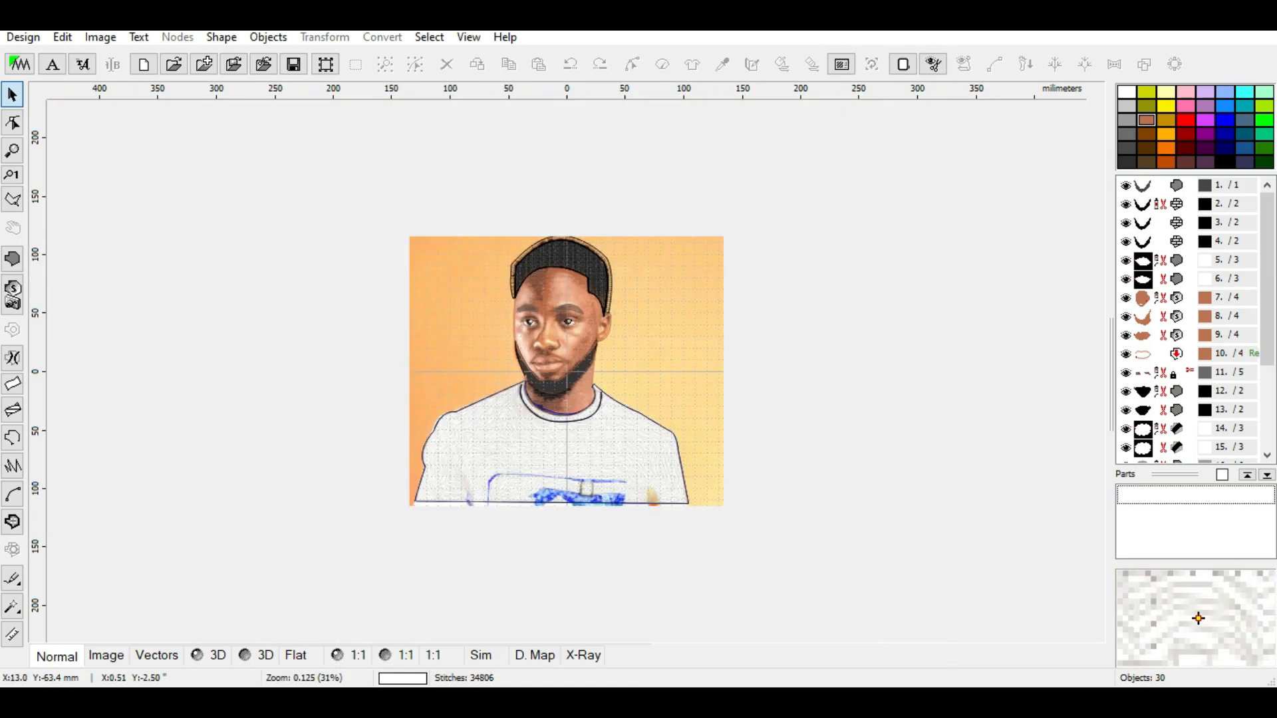
{"action": "left_click", "coordinate": [219, 656]}
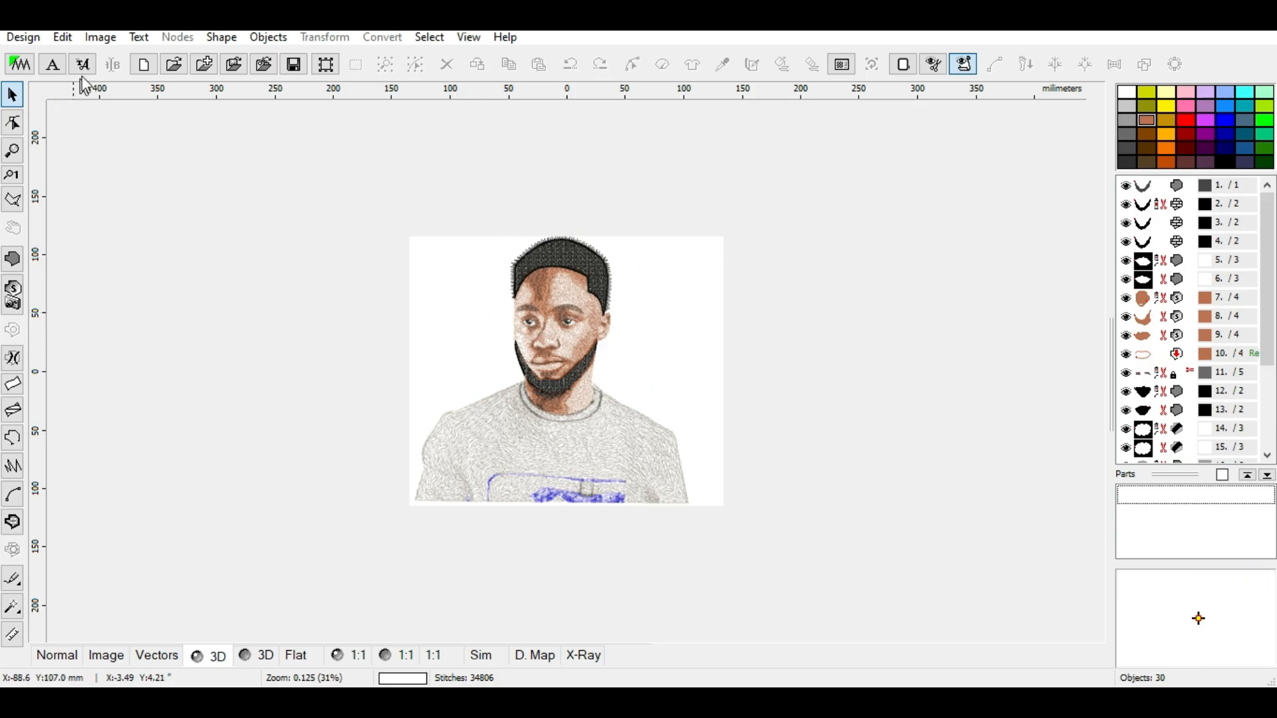
Review the brightness, contrast and saturation in the portrait's background filters and apply the settings
{"action": "left_click", "coordinate": [99, 40]}
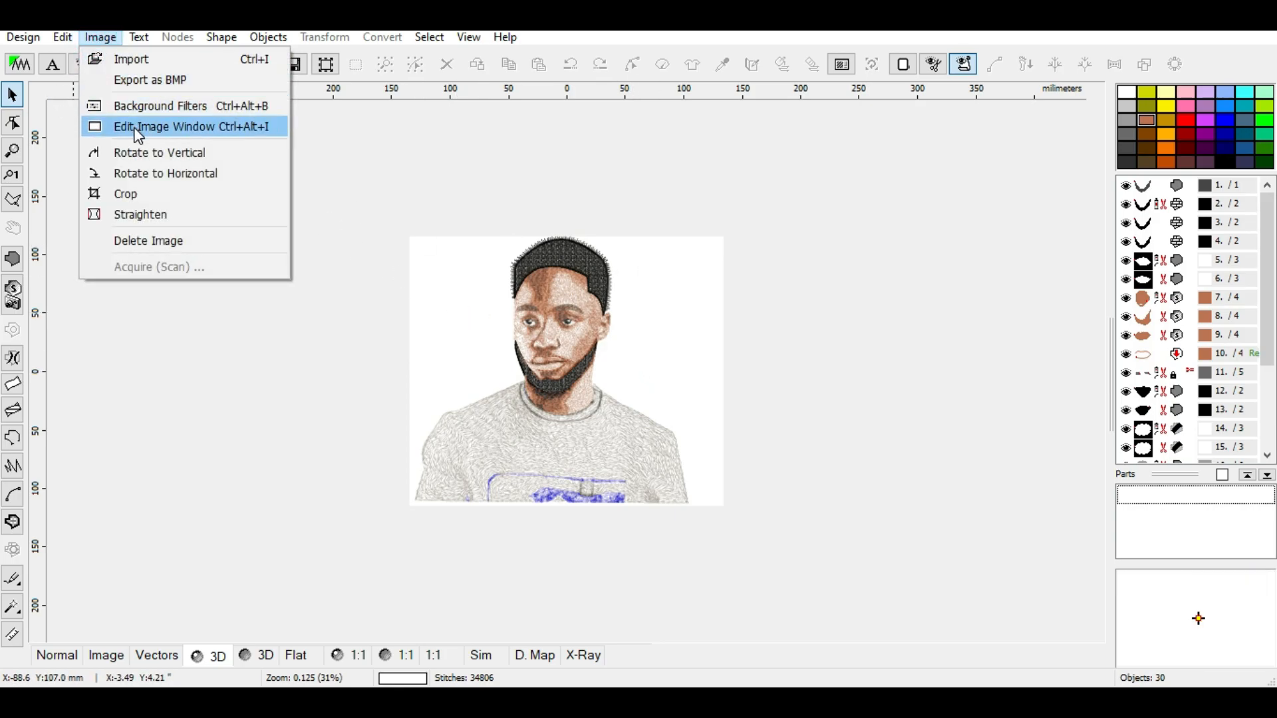
{"action": "left_click", "coordinate": [142, 105]}
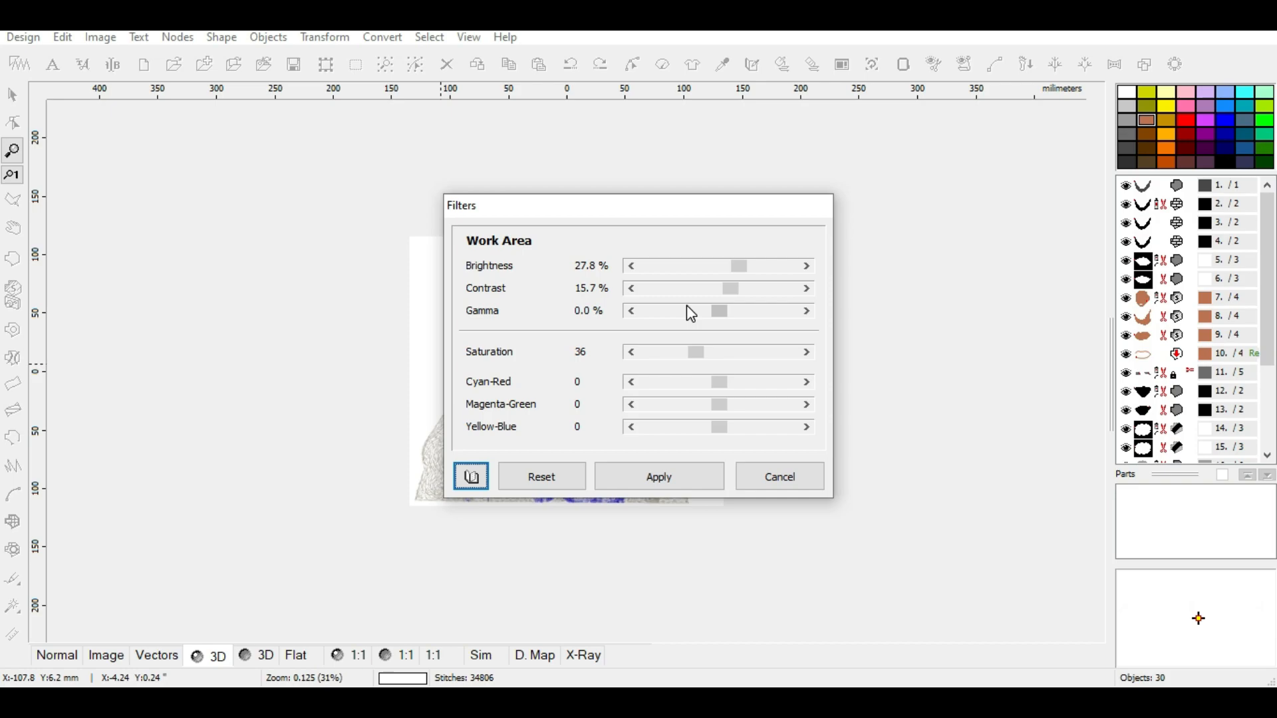
{"action": "left_click", "coordinate": [679, 478]}
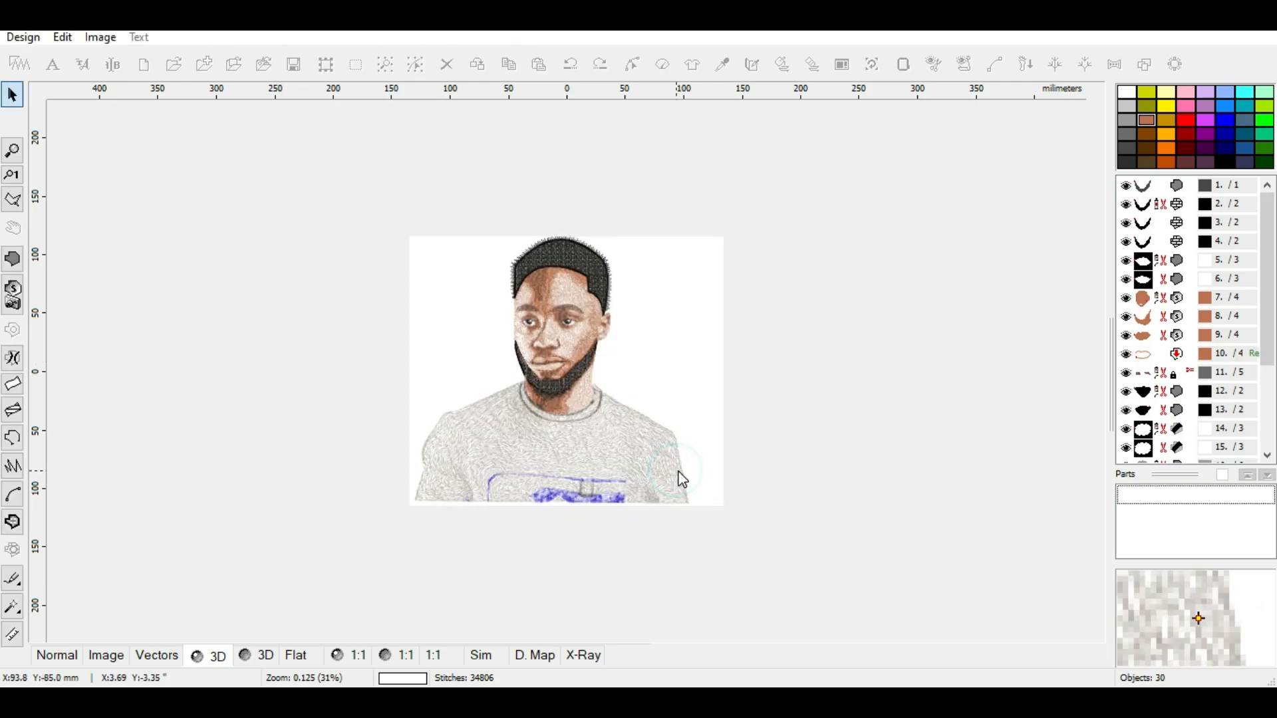